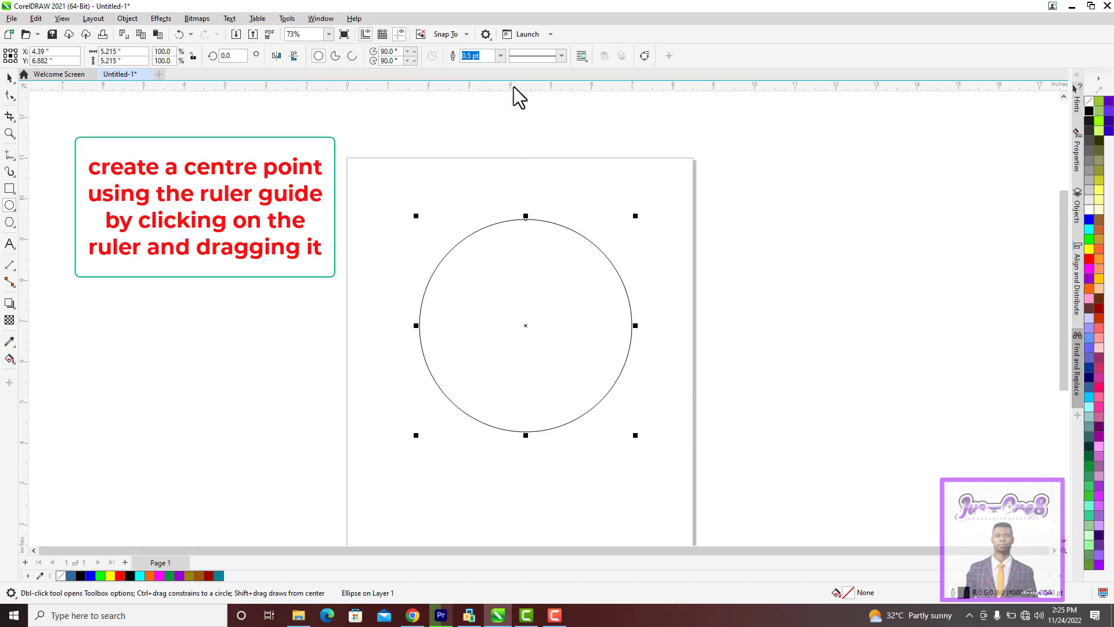
Step: Place a horizontal guideline through the centre of the circle
left_click_drag(513, 89, 514, 329)
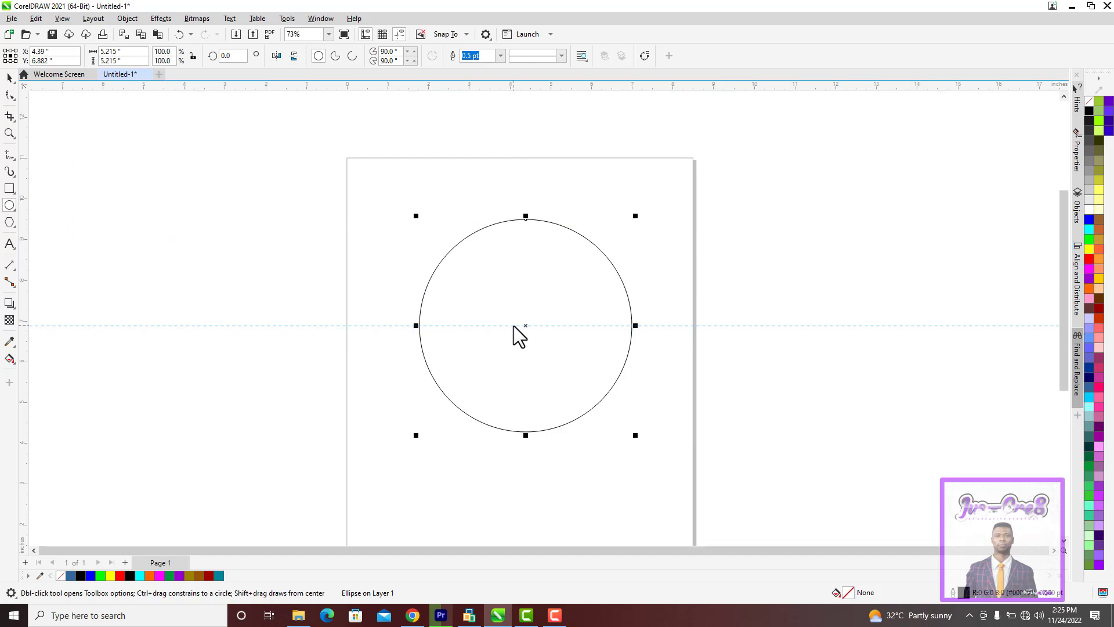
left_click(514, 325)
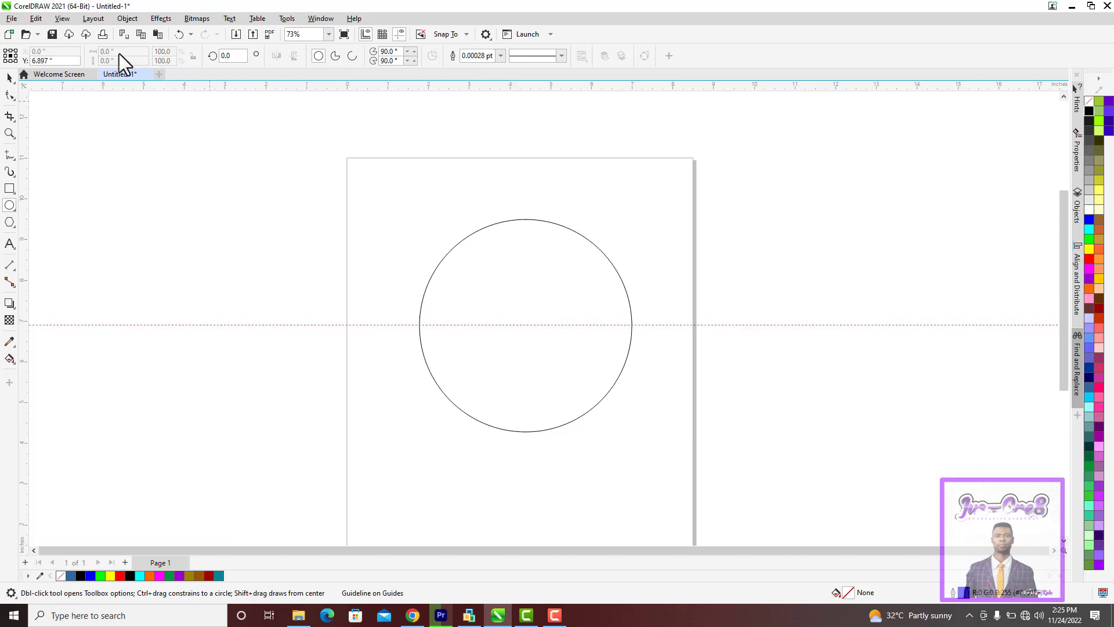
left_click(9, 77)
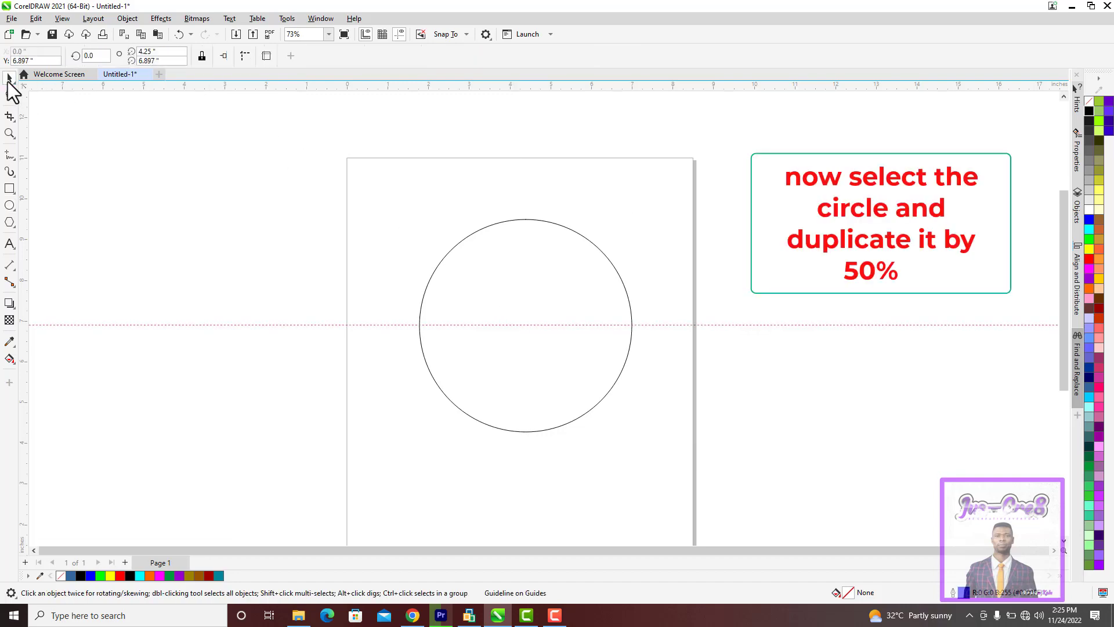
Step: Create a smaller copy of the circle, scaled to 50%, in the lower half of the original beneath the guideline
left_click(452, 246)
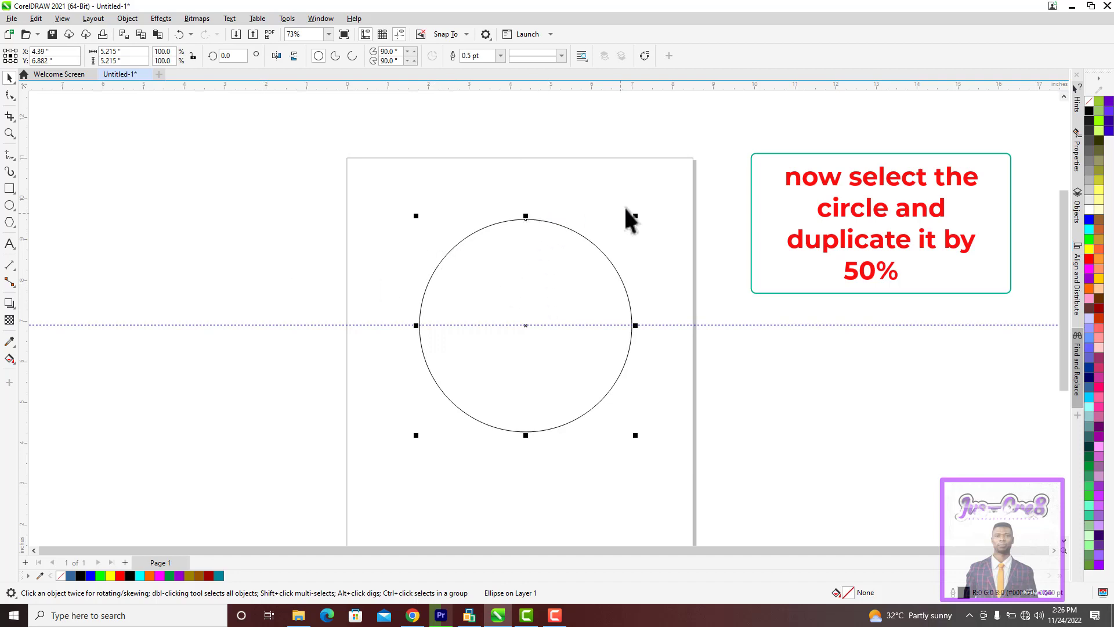
left_click_drag(635, 216, 618, 273)
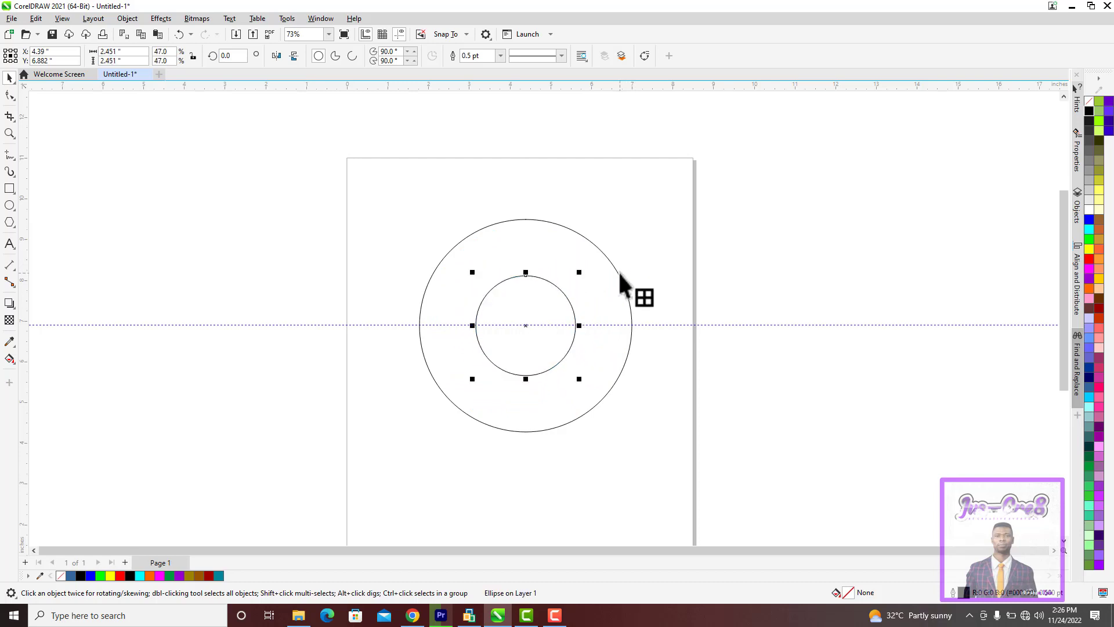
left_click_drag(529, 327, 528, 381)
left_click(163, 60)
type("50")
key("Return")
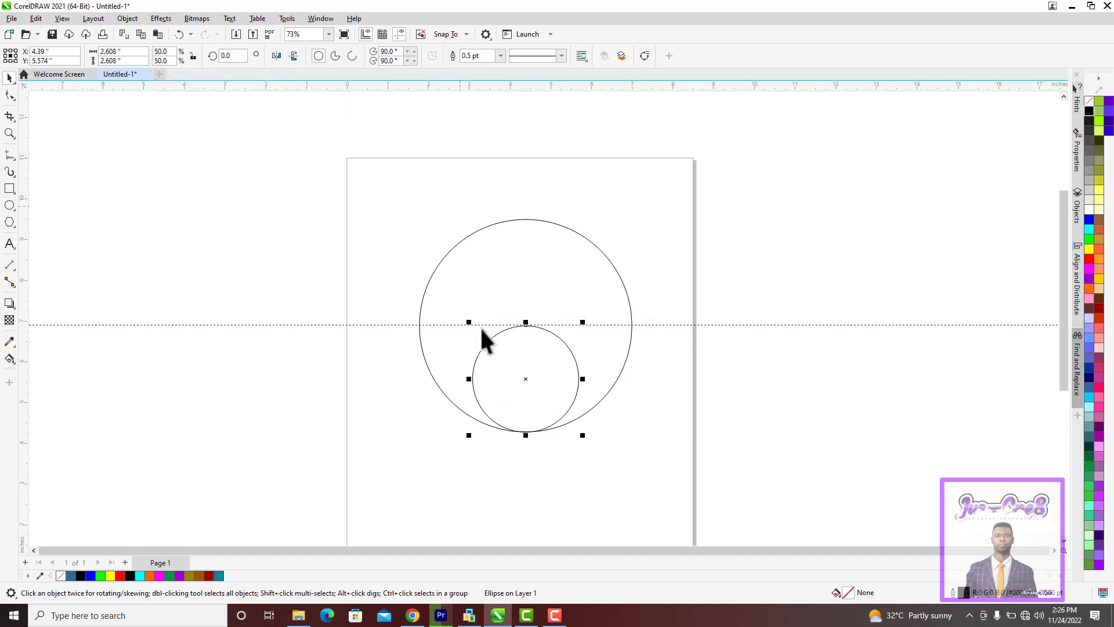
Step: Align the small circle and the large circle by their bottom edges
left_click_drag(397, 185, 647, 488)
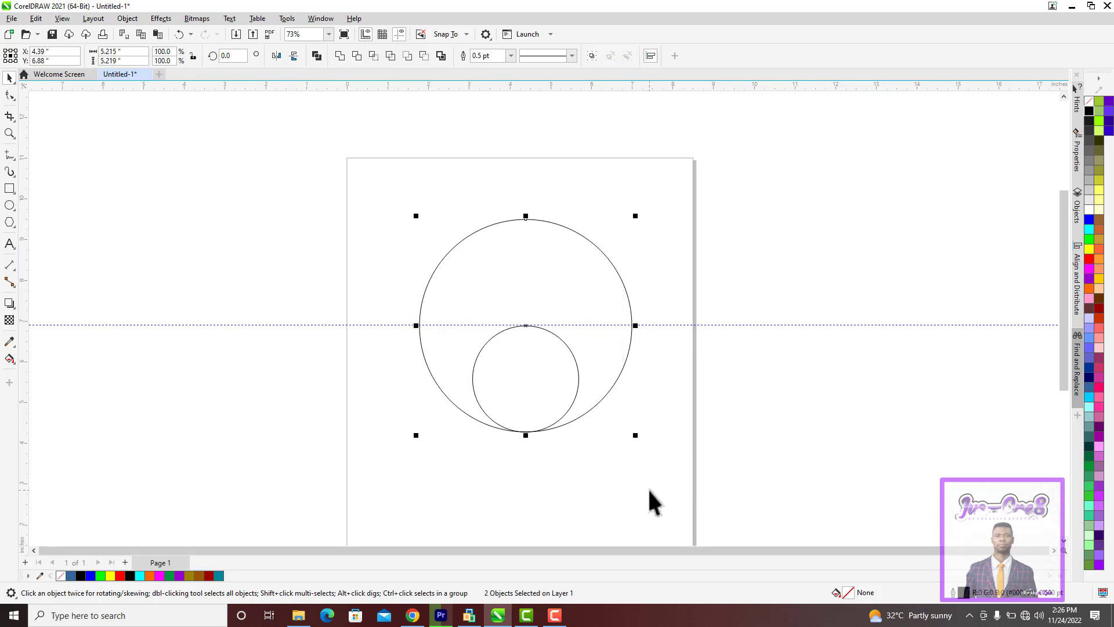
key("b")
left_click(644, 487)
Step: Duplicate the small circle, placing the copy above the other one and aligned with the large circle's top edge
left_click(543, 369)
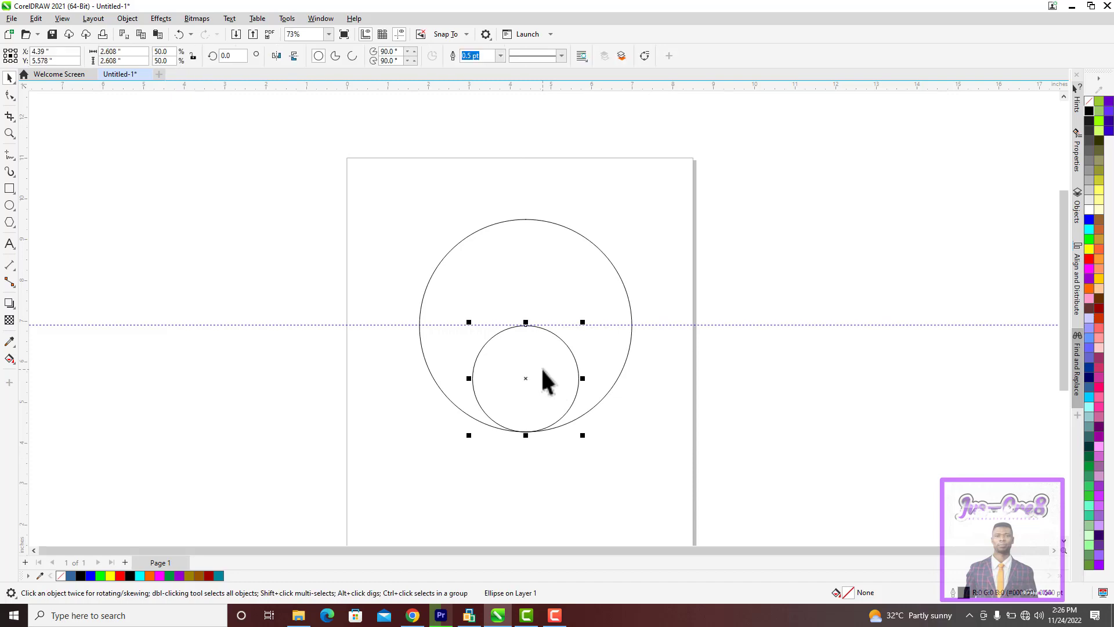
key("ctrl+d")
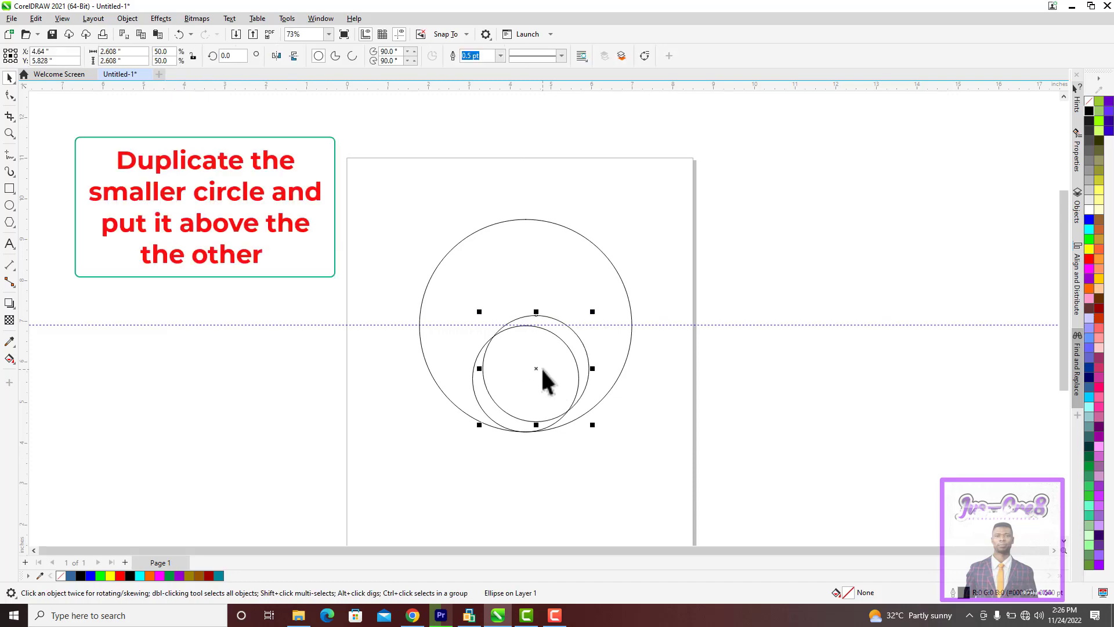
left_click_drag(537, 368, 523, 272)
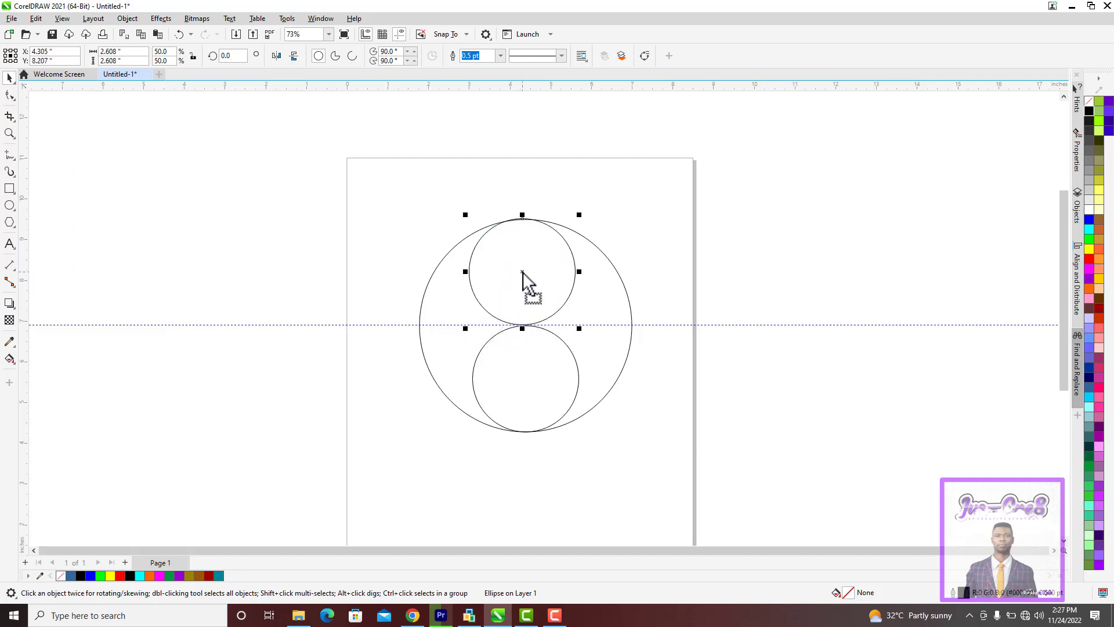
left_click(630, 298, "shift")
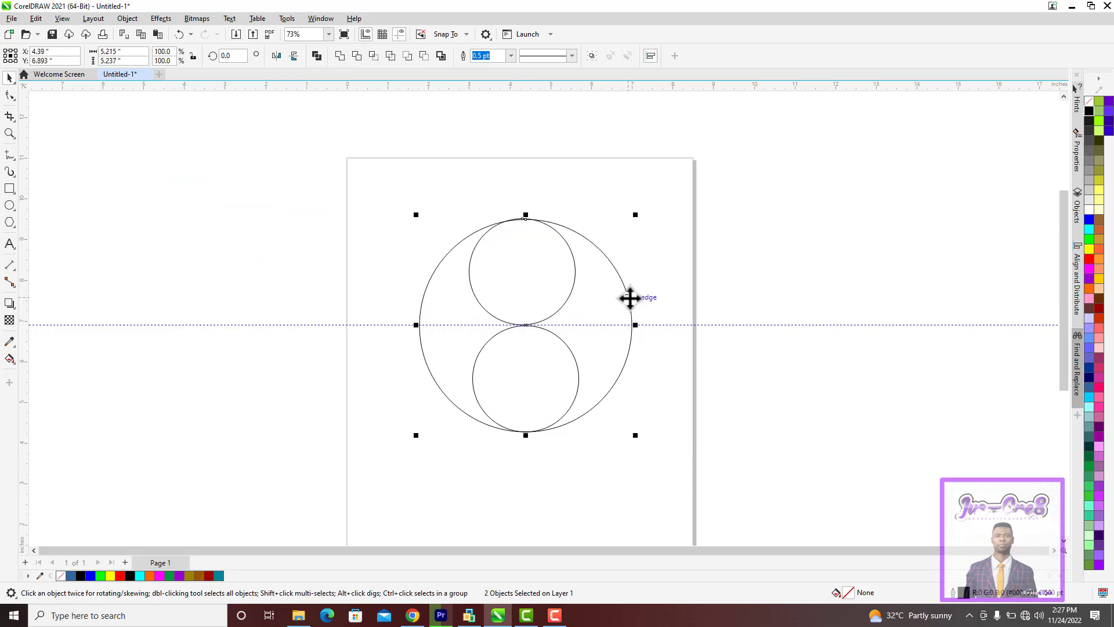
key("t")
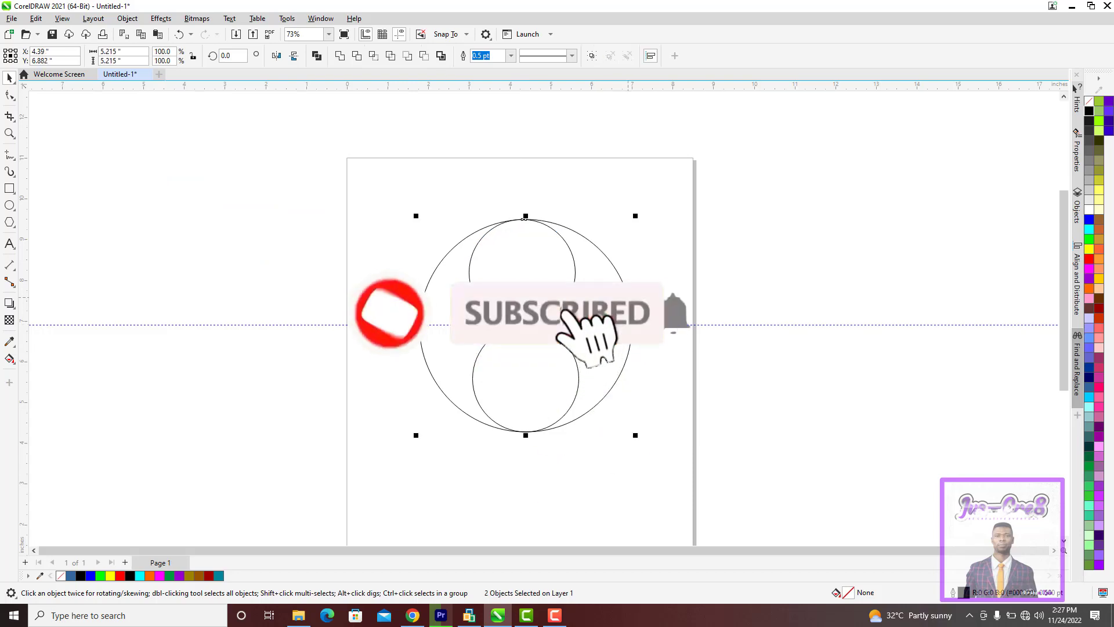
Step: Align all three circles on a common vertical centre line
left_click_drag(387, 166, 654, 465)
key("c")
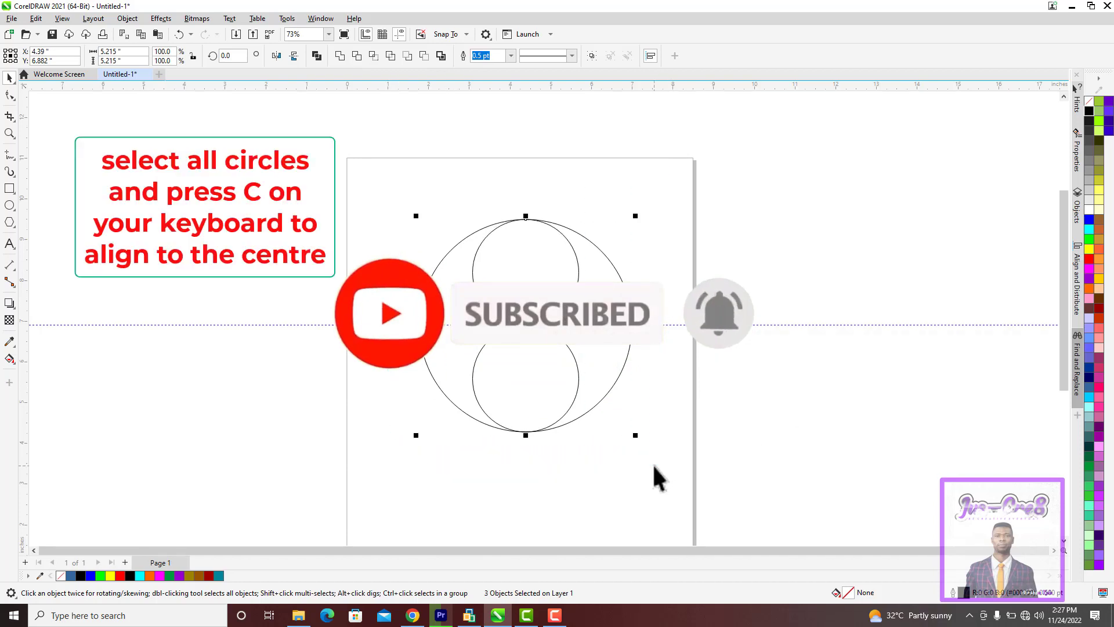
left_click(620, 478)
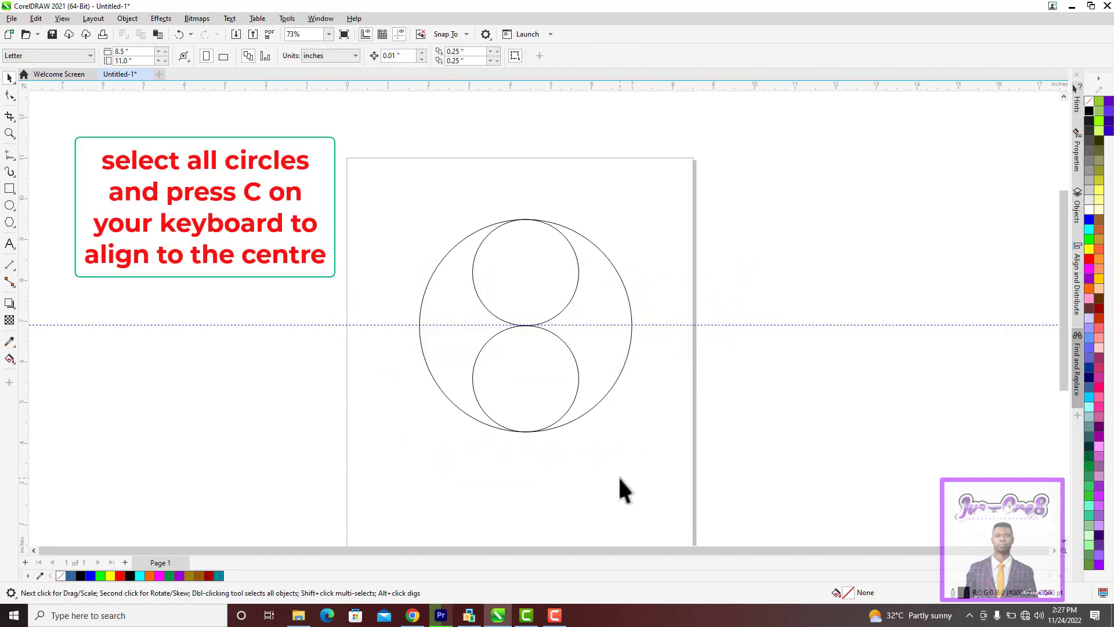
Step: Make a copy of the two inner circles rotated about 91 degrees around the large circle's centre
left_click(509, 323)
left_click(519, 367, "shift")
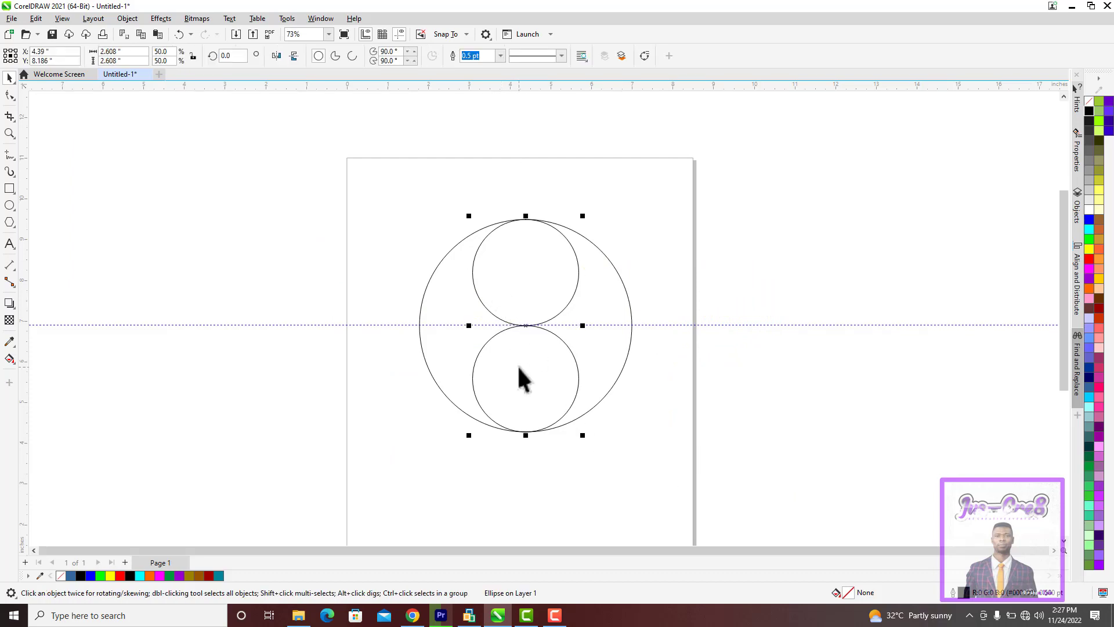
left_click(529, 327)
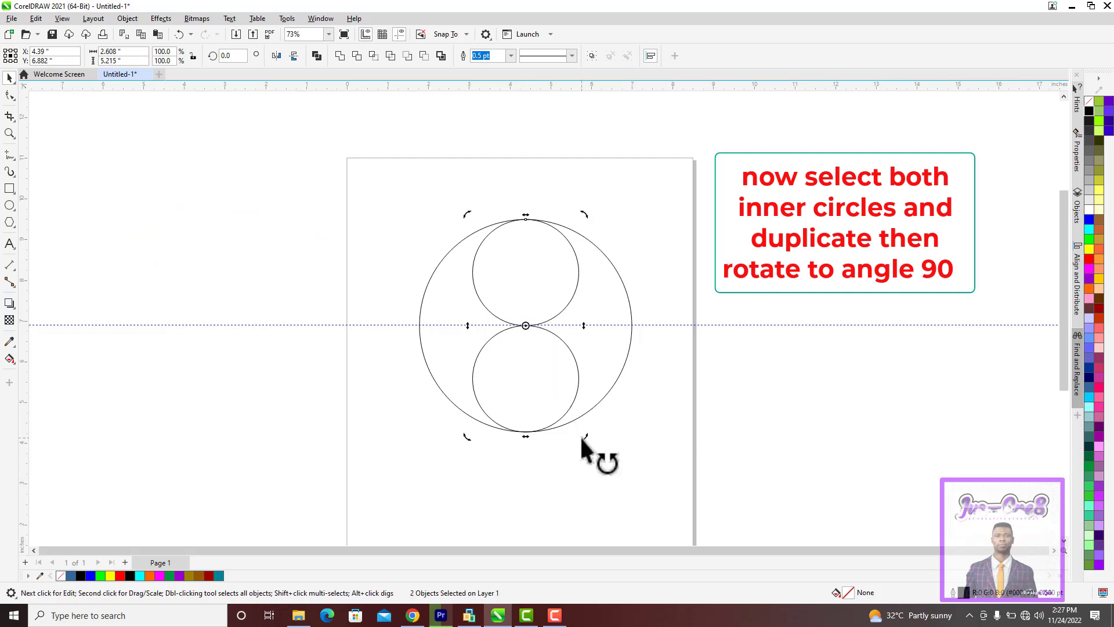
left_click_drag(582, 436, 642, 261)
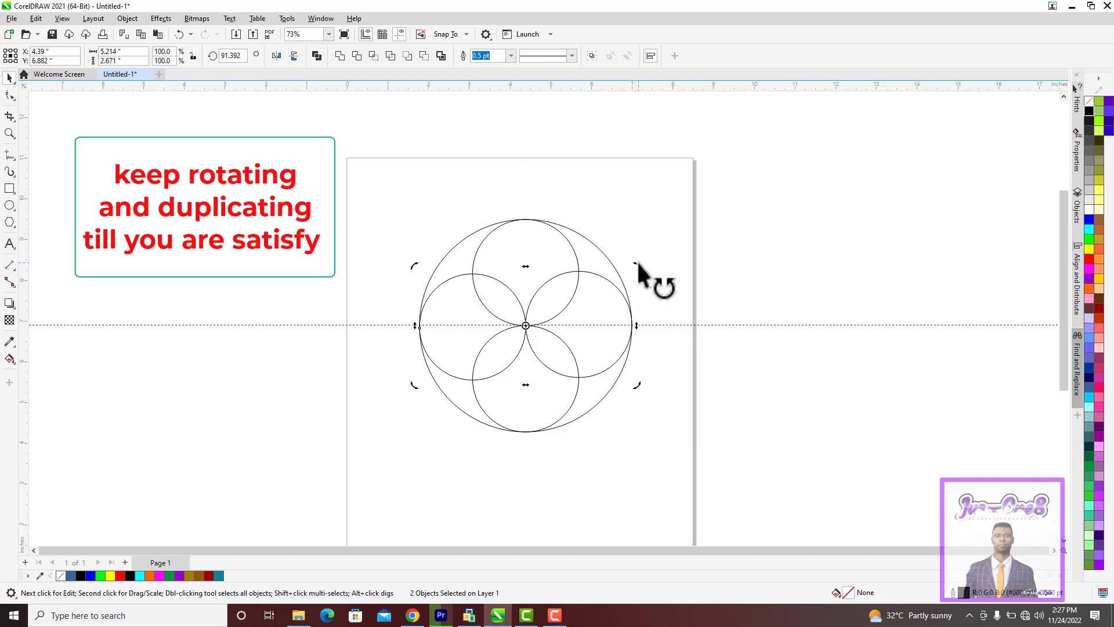
Step: Add further rotated copies of the inner circle pair around the same centre to build a flower pattern
left_click_drag(638, 262, 571, 201)
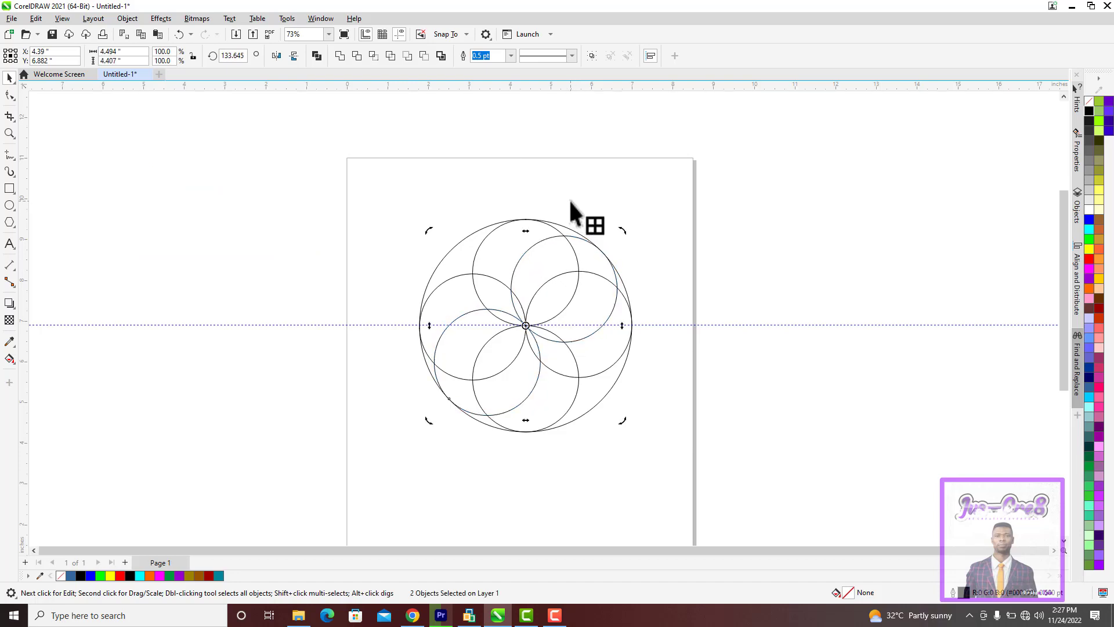
left_click_drag(621, 229, 590, 170)
left_click_drag(636, 249, 561, 157)
left_click(548, 186)
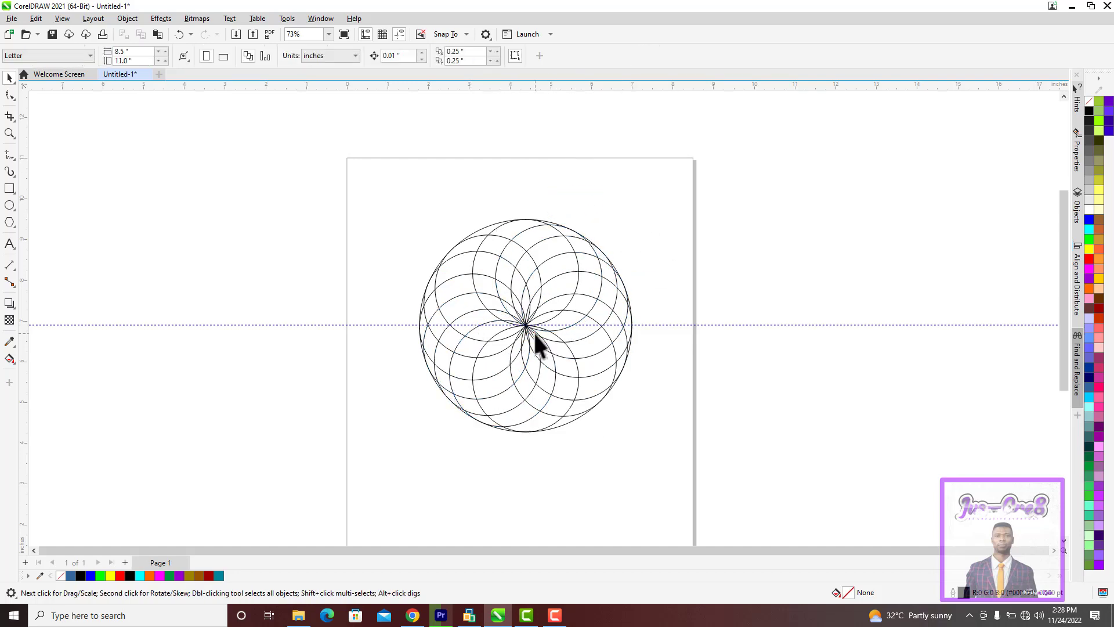
Step: Copy the original vertical pair of inner circles, rotated about 24 degrees, into the remaining gap of the pattern
left_click(552, 419)
left_click(571, 245)
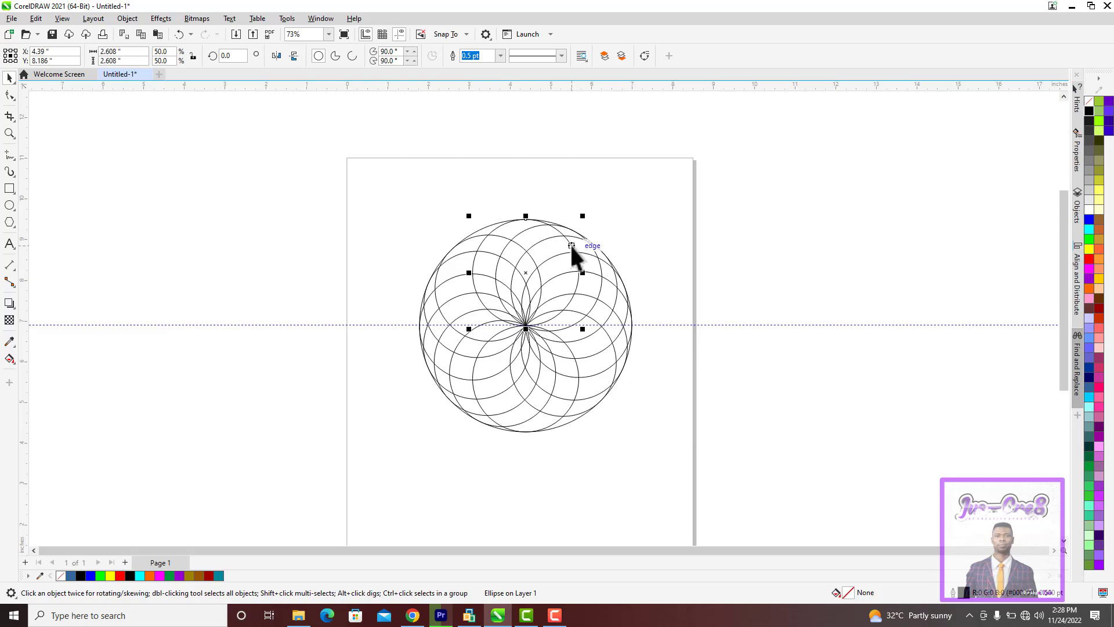
left_click(560, 427, "shift")
left_click(526, 325)
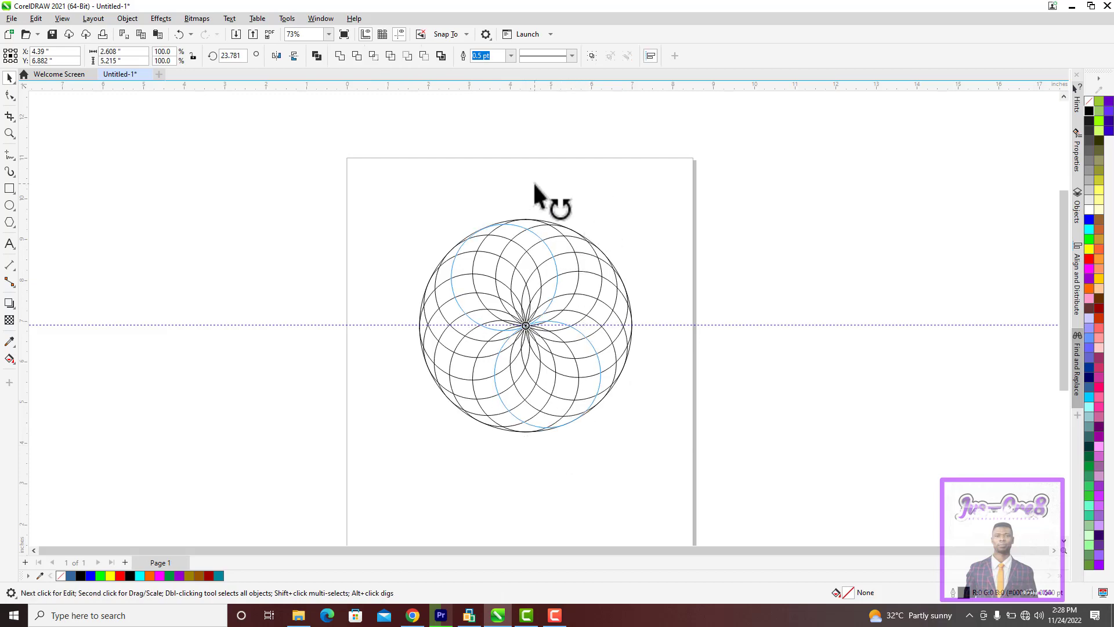
left_click_drag(534, 183, 534, 184)
left_click(325, 433)
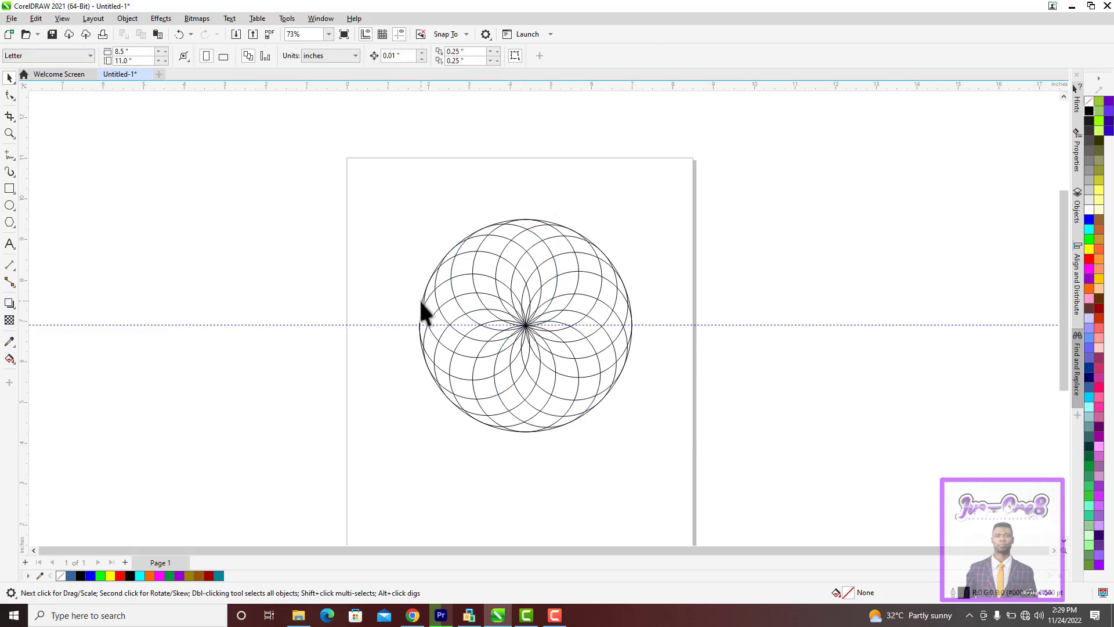
Step: Smart-fill the adjoining segments of the lower-left crescent, from its outer tip to the pattern's centre, with blue (#336699)
key("F4")
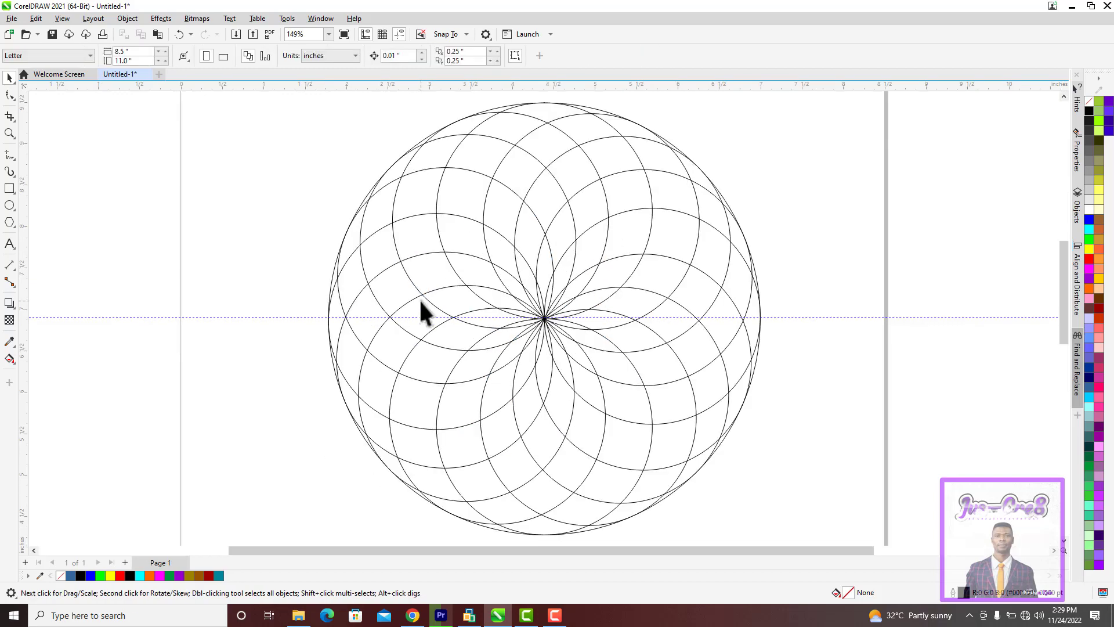
left_click(10, 361)
left_click(36, 372)
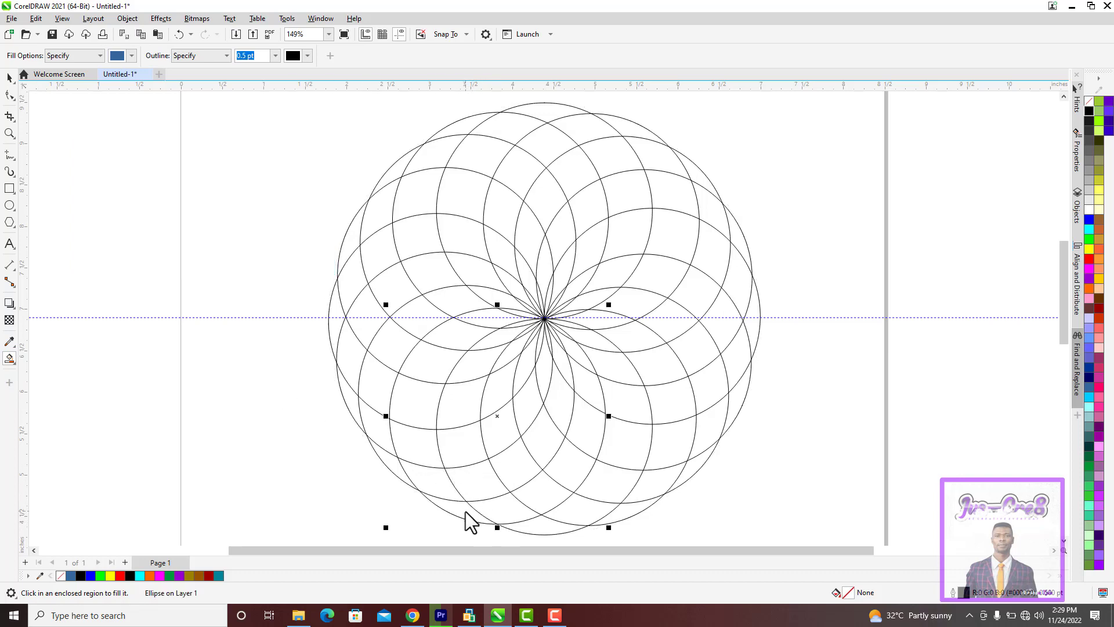
left_click(465, 511)
left_click(419, 443)
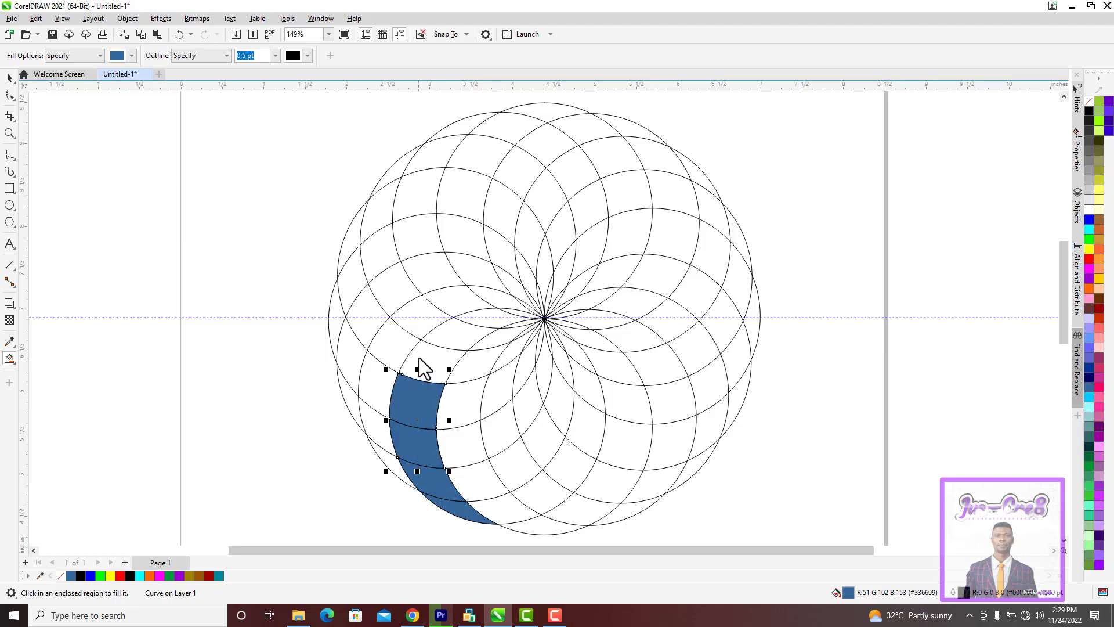
left_click(423, 365)
left_click(443, 339)
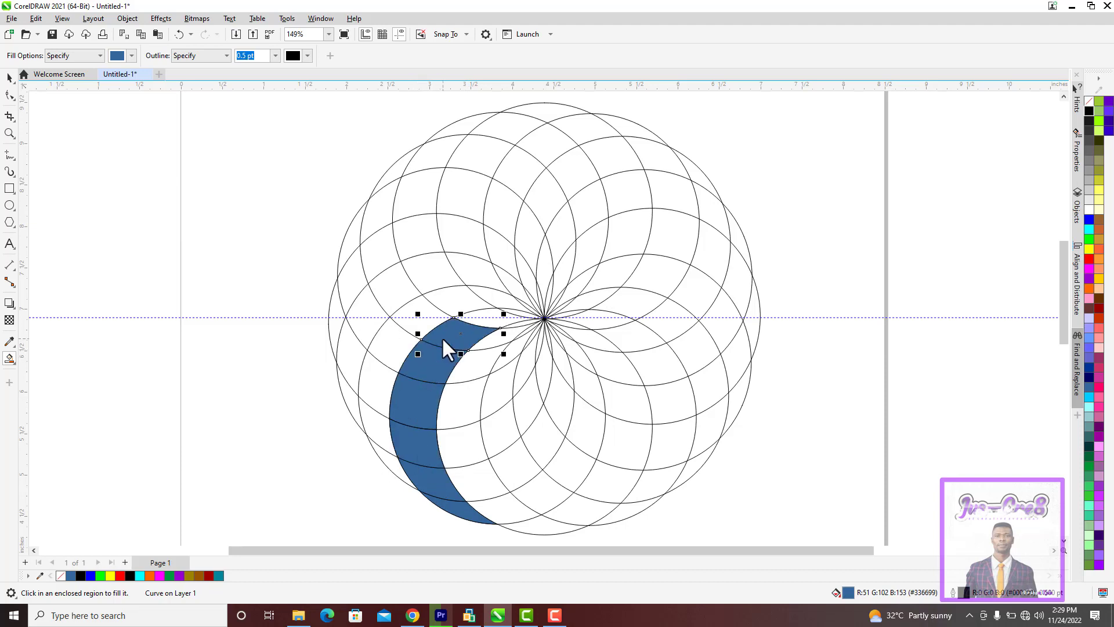
left_click(479, 326)
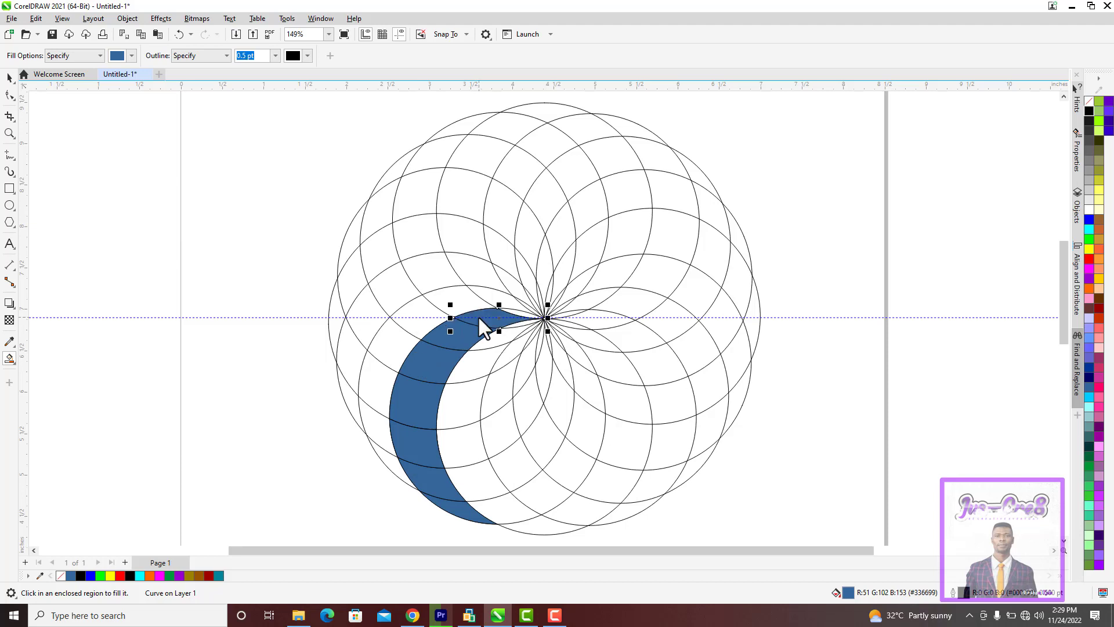
left_click(521, 314)
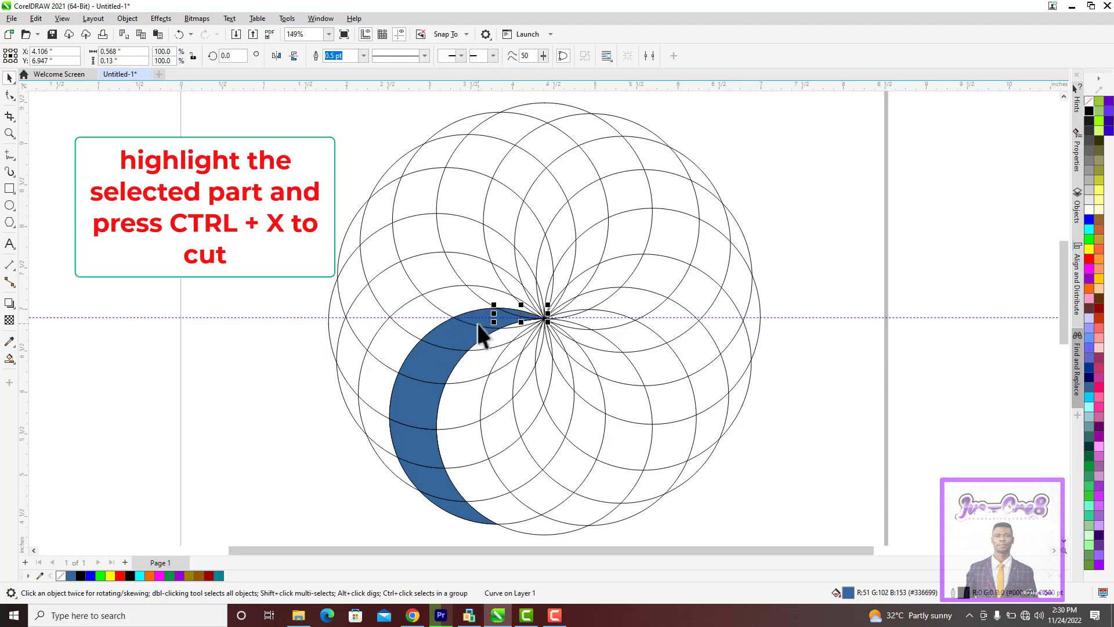
Step: Select all the blue-filled crescent segments together and cut them from the drawing
left_click(477, 323, "shift")
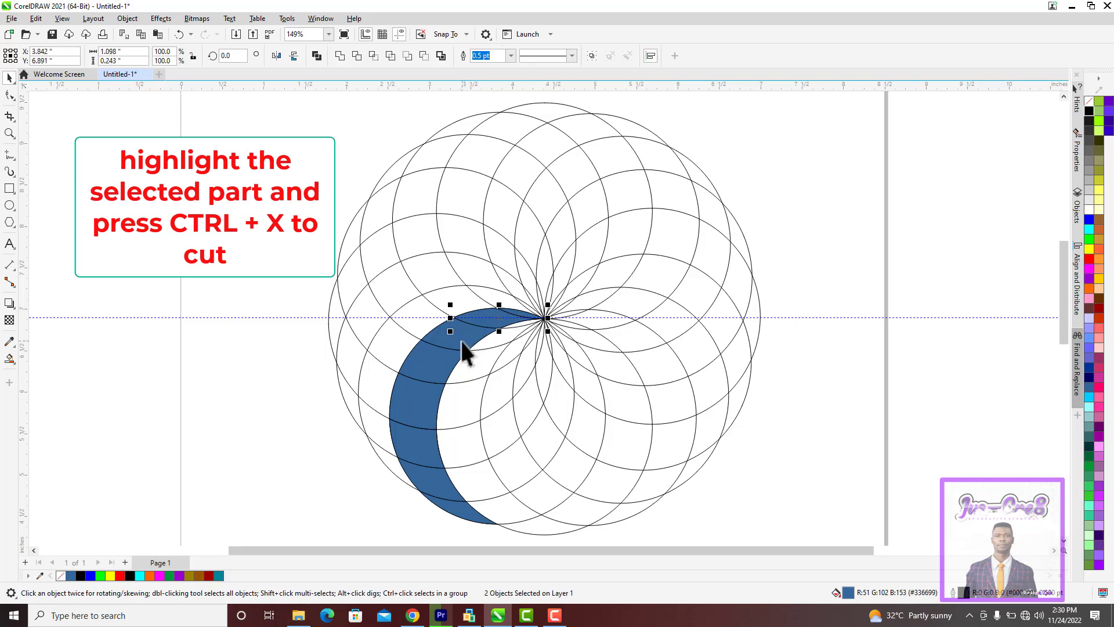
left_click(460, 340, "shift")
left_click(440, 375, "shift")
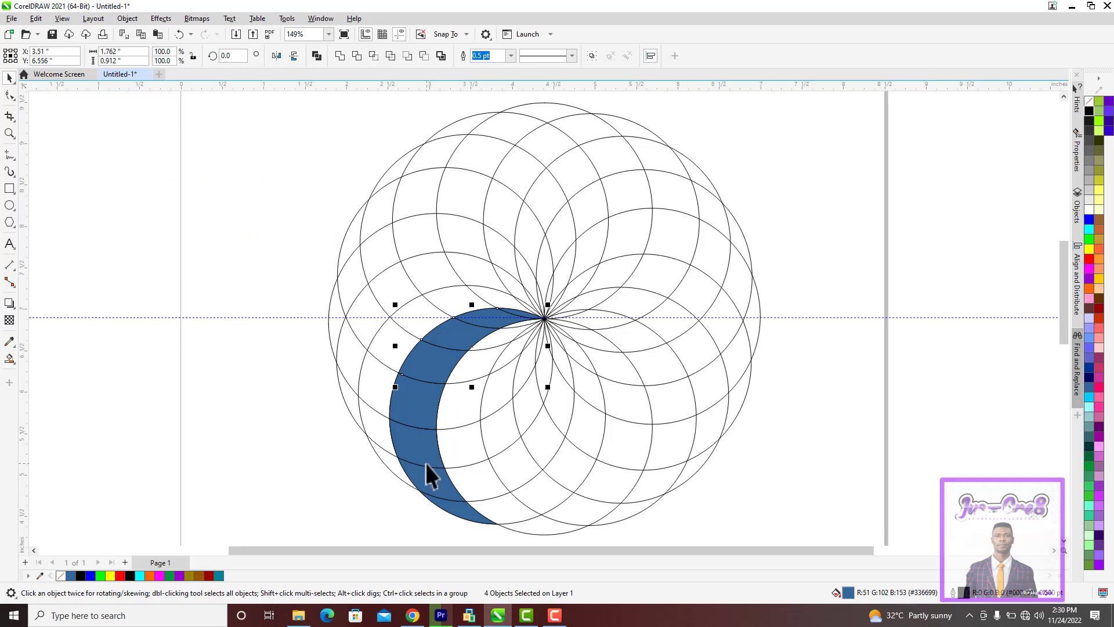
left_click(417, 398, "shift")
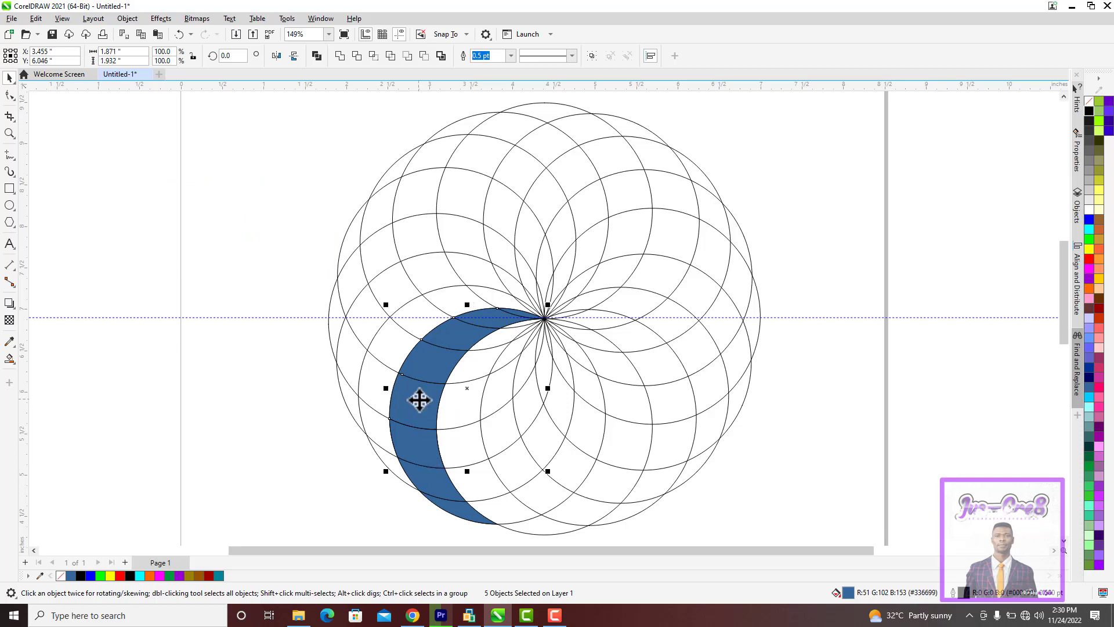
left_click(423, 450, "shift")
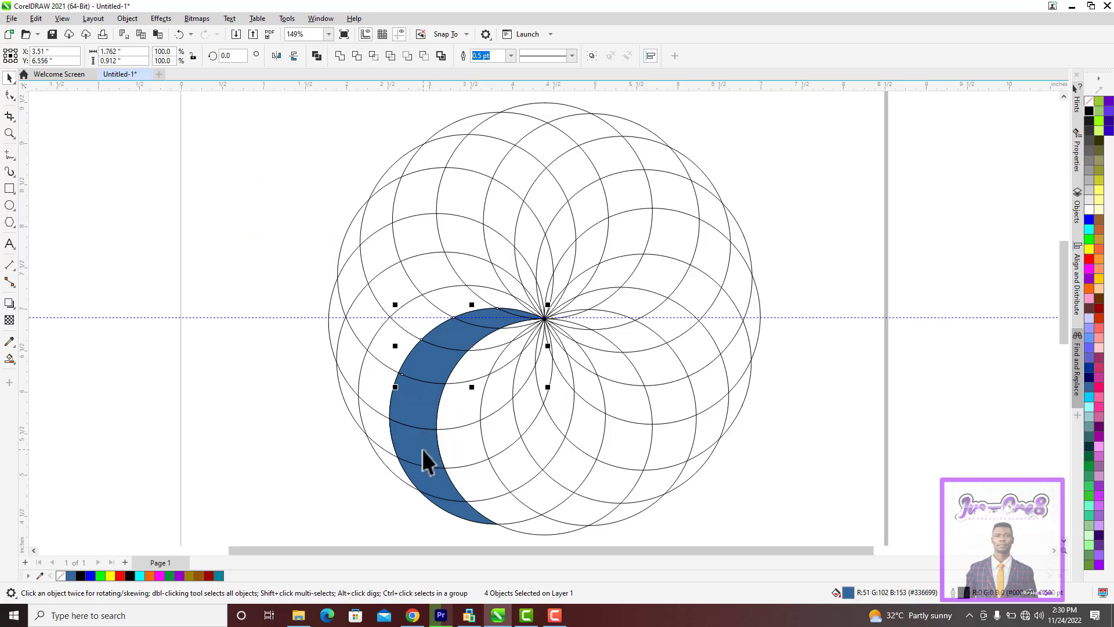
left_click(417, 429, "shift")
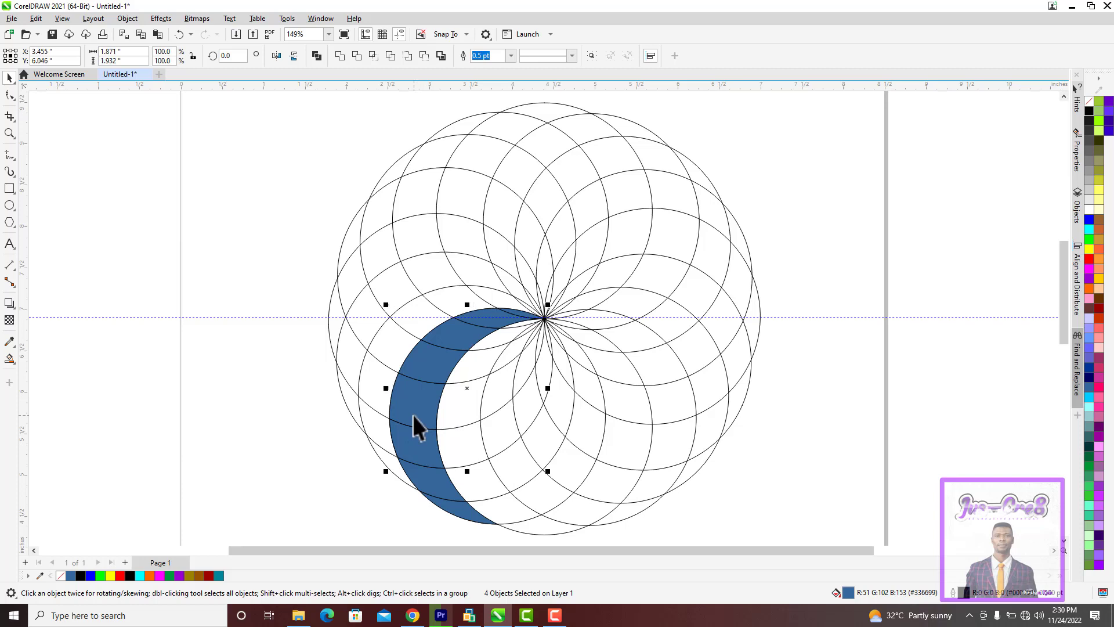
left_click(419, 450, "shift")
left_click(418, 448, "shift")
left_click(430, 486, "shift")
left_click(466, 513, "shift")
key("Delete")
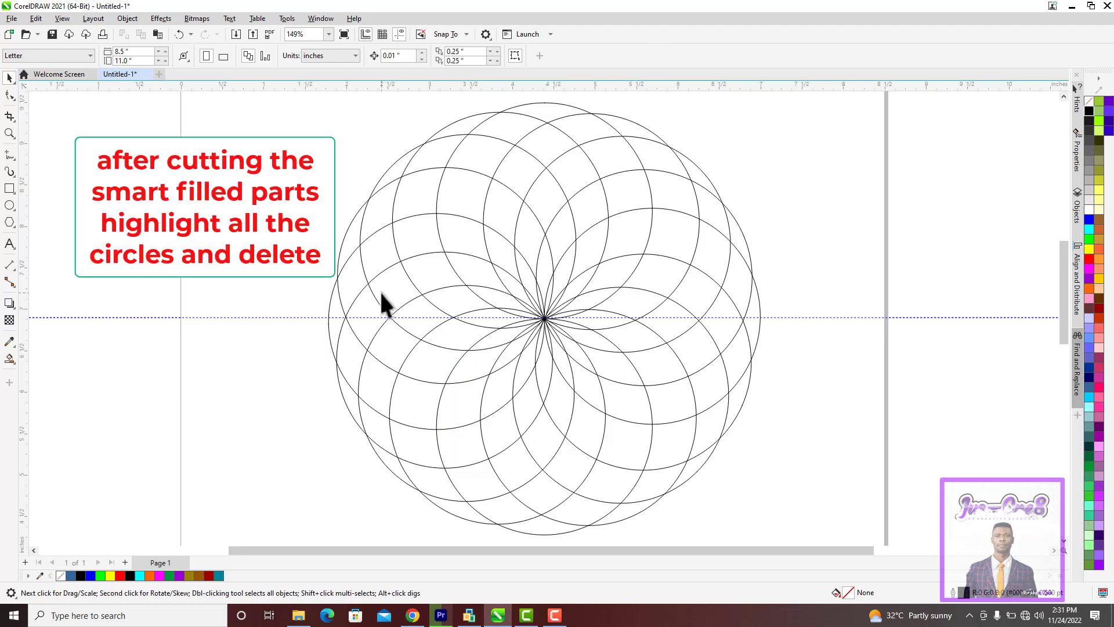
Step: Delete all the circles of the pattern and paste the cut crescent segments back onto the page
key("ctrl+a")
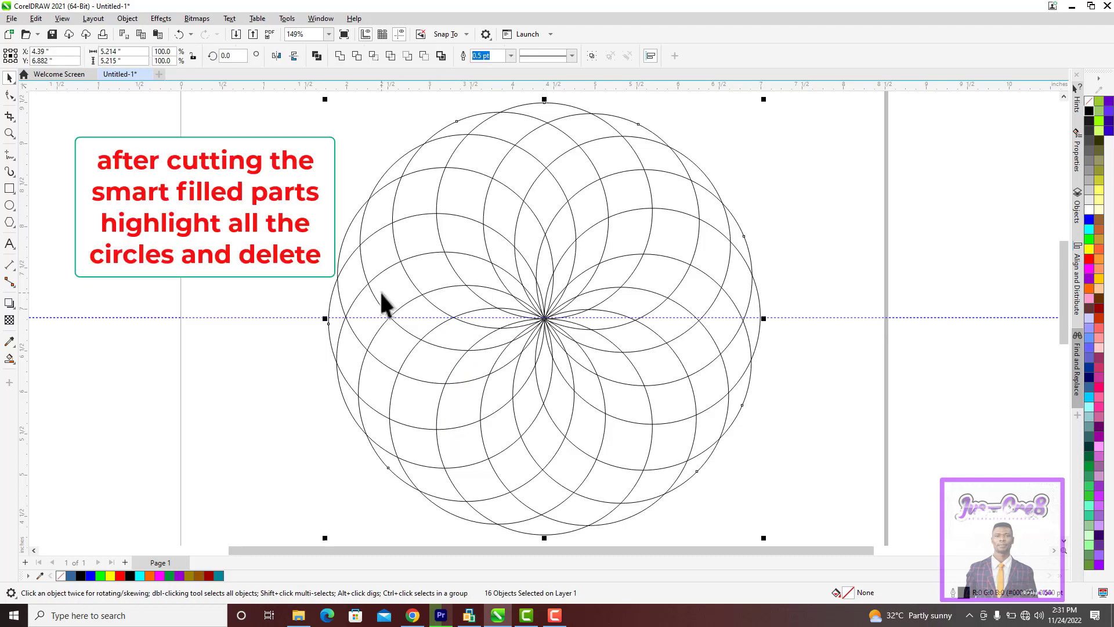
key("Delete")
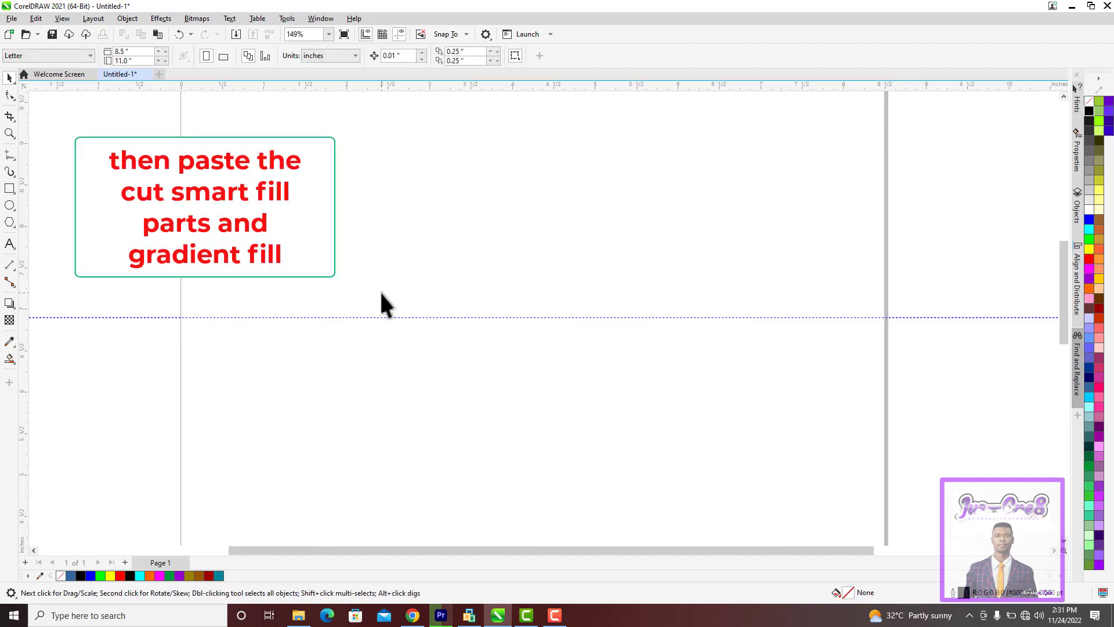
key("ctrl+v")
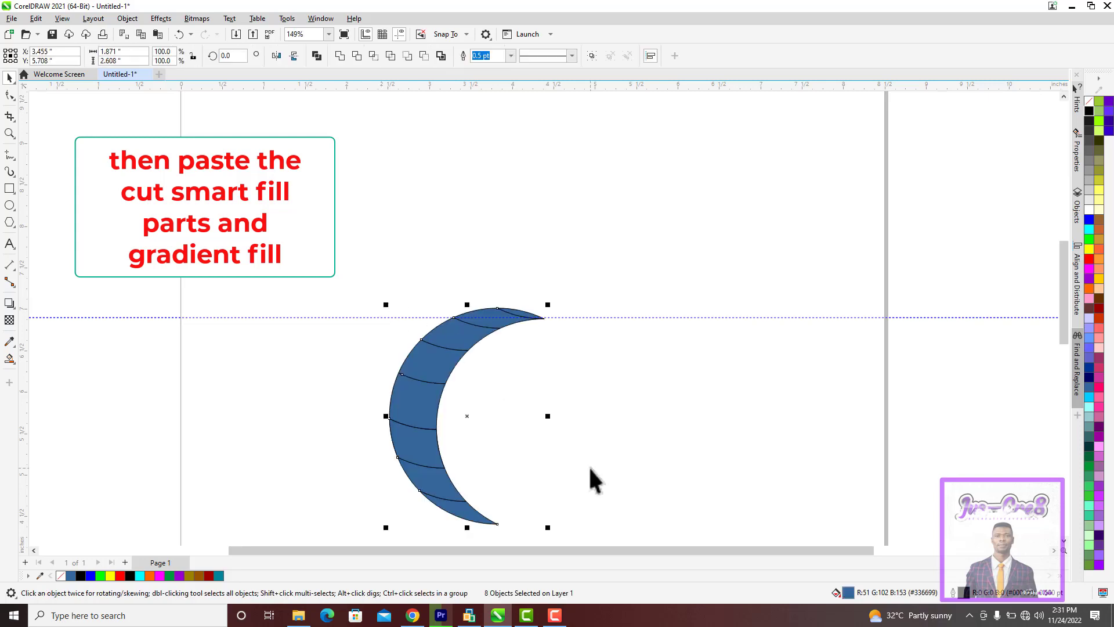
left_click(640, 410)
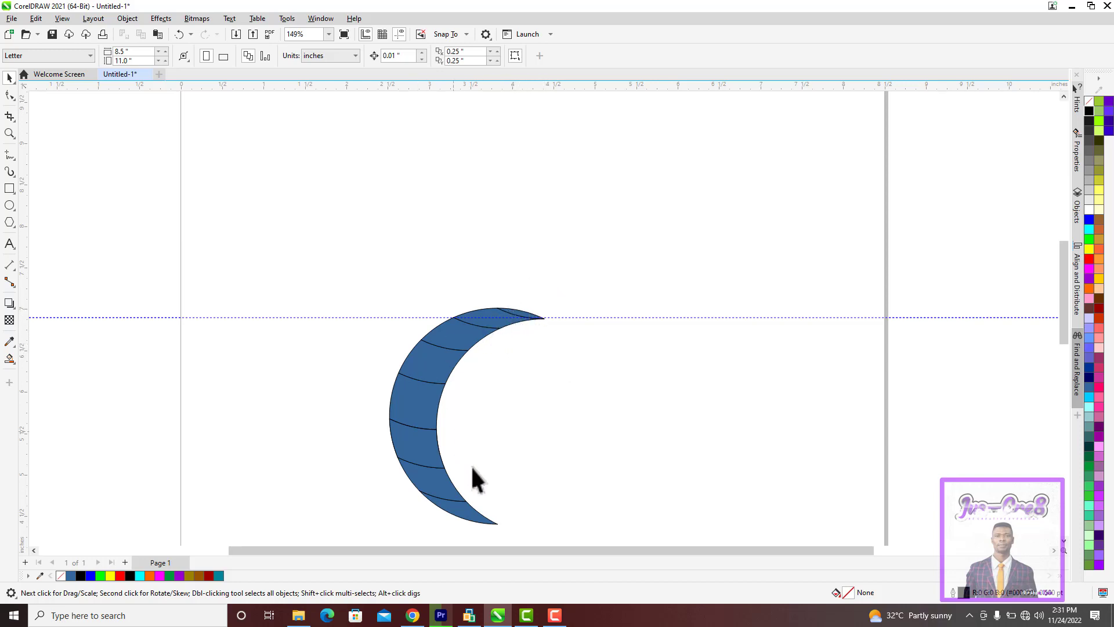
Step: Fill the crescent's lowest tip segment with red (#FF0000) and apply a linear fountain fill running from its tip towards its outer edge
left_click(469, 513)
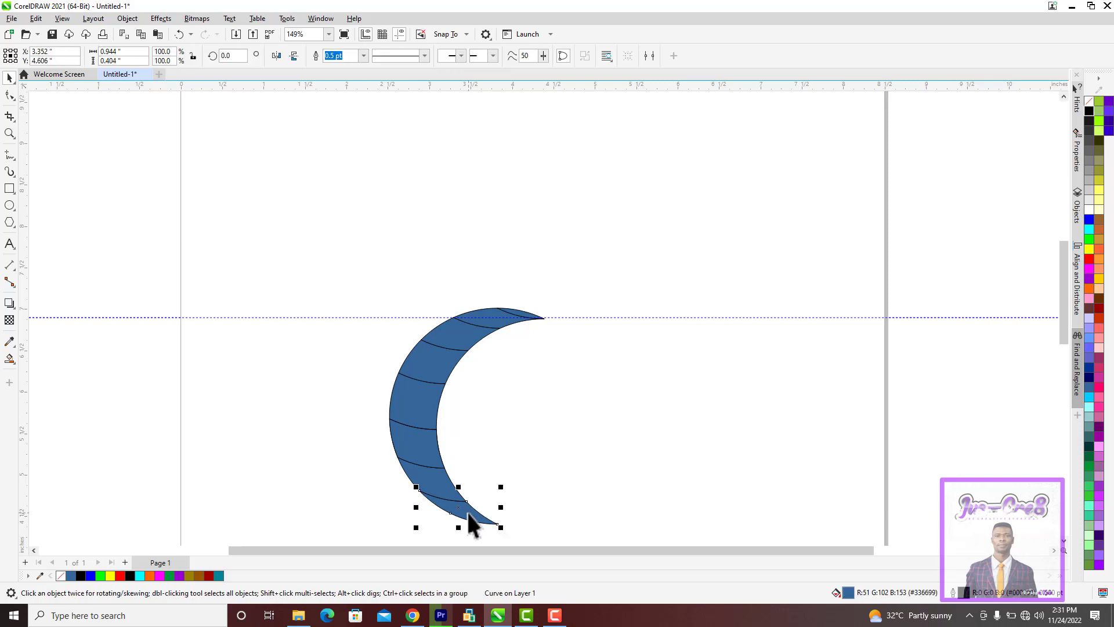
left_click(120, 576)
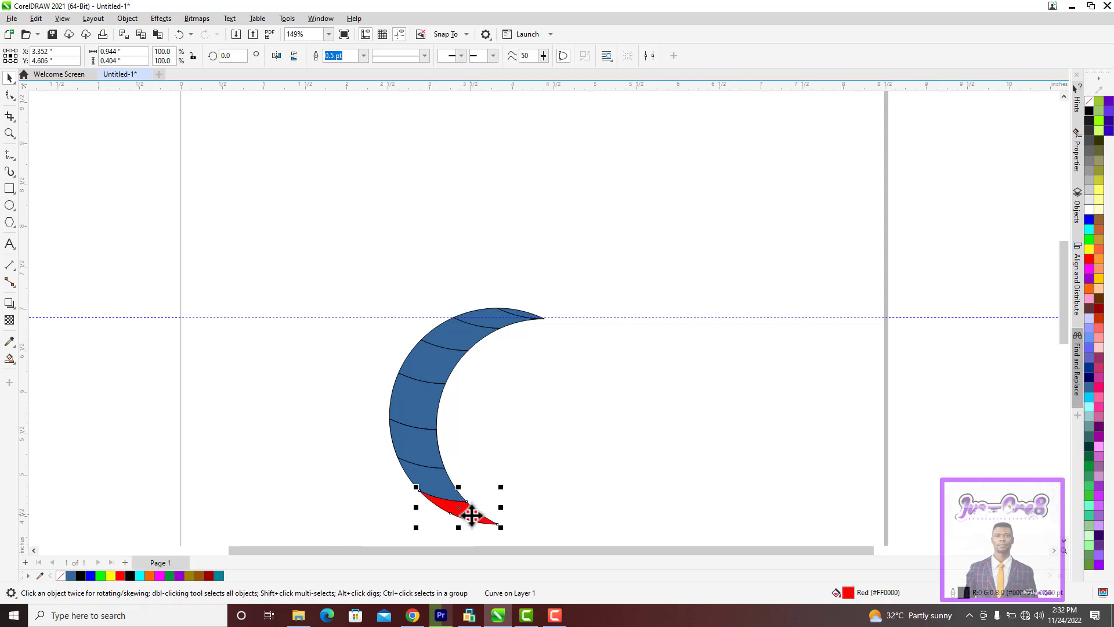
left_click(12, 359)
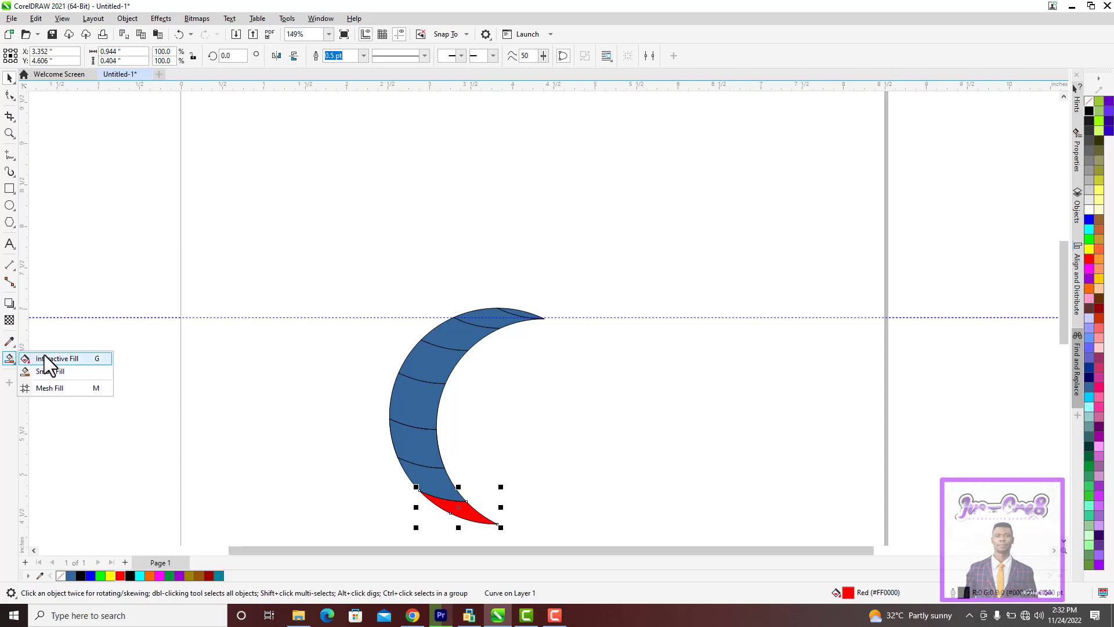
left_click(43, 358)
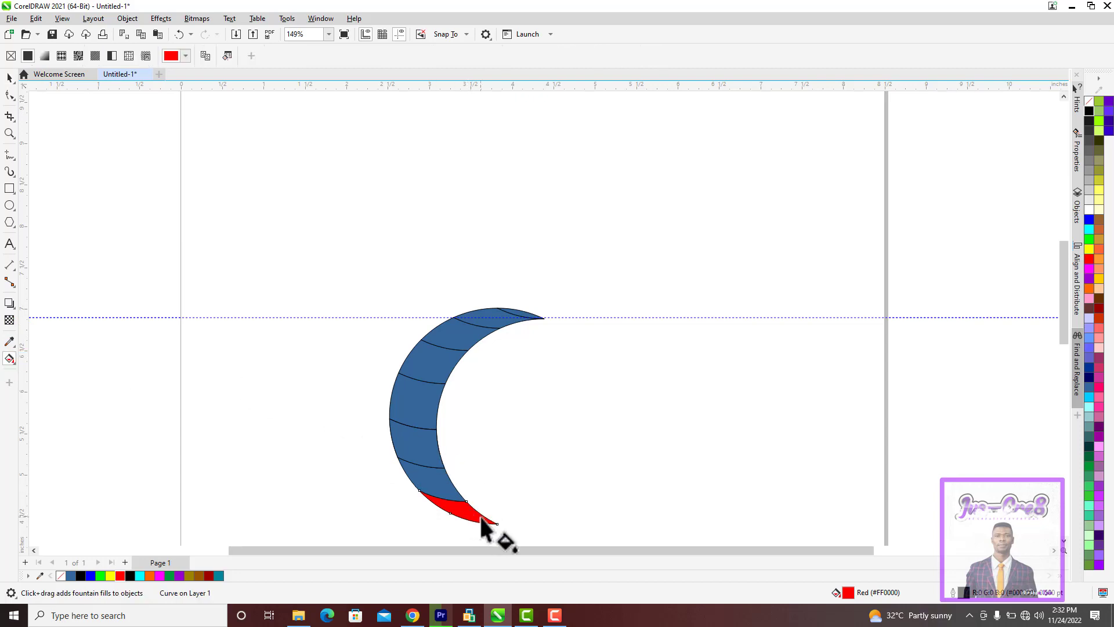
left_click_drag(481, 516, 432, 500)
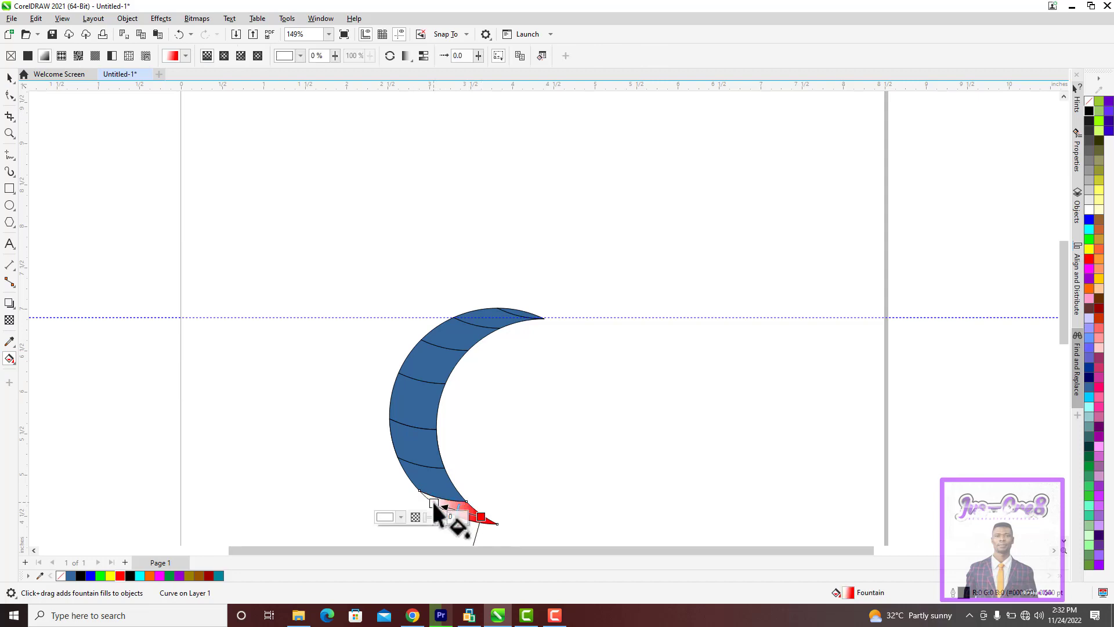
Step: Set the end colour of the tip segment's fountain fill to black and shift that end slightly closer to the outer edge
left_click(119, 573)
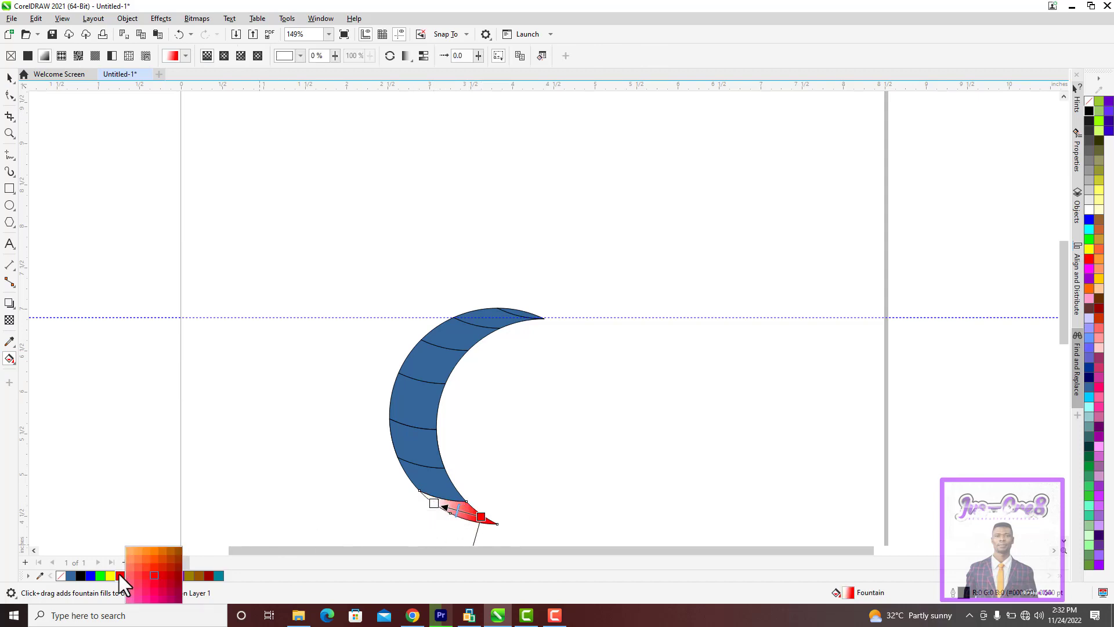
left_click(175, 576)
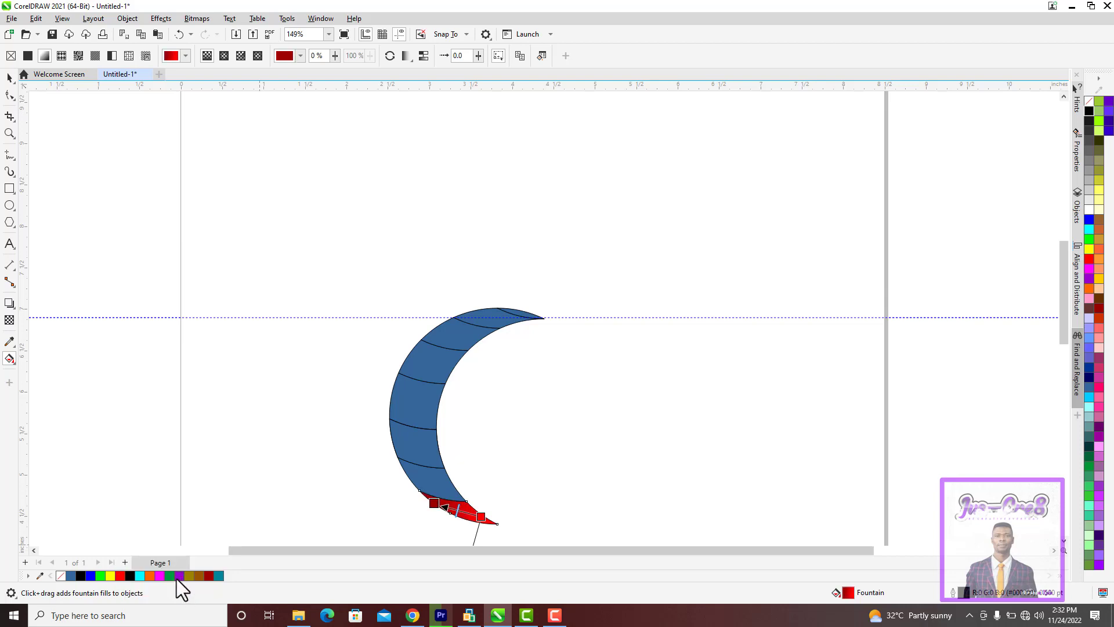
left_click(130, 578)
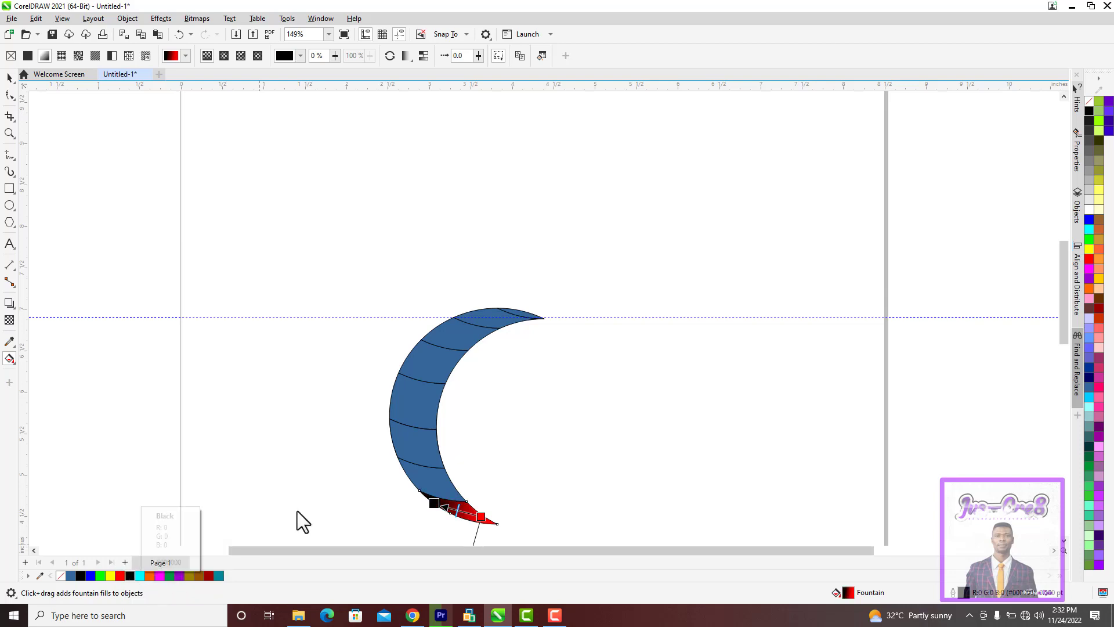
left_click_drag(434, 501, 430, 500)
left_click(430, 499)
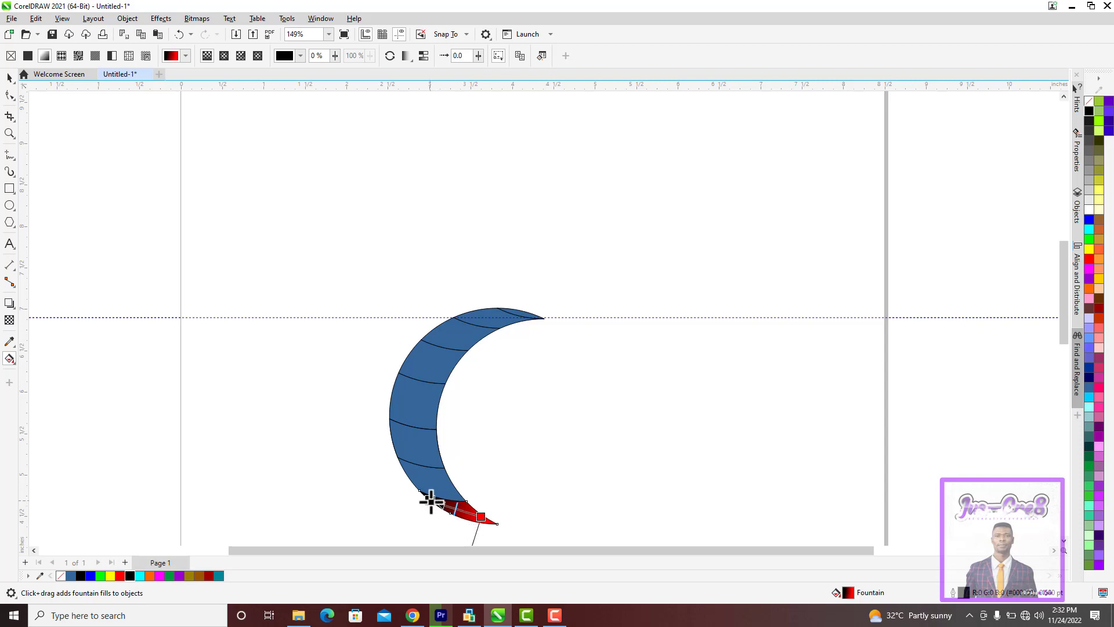
left_click(480, 515)
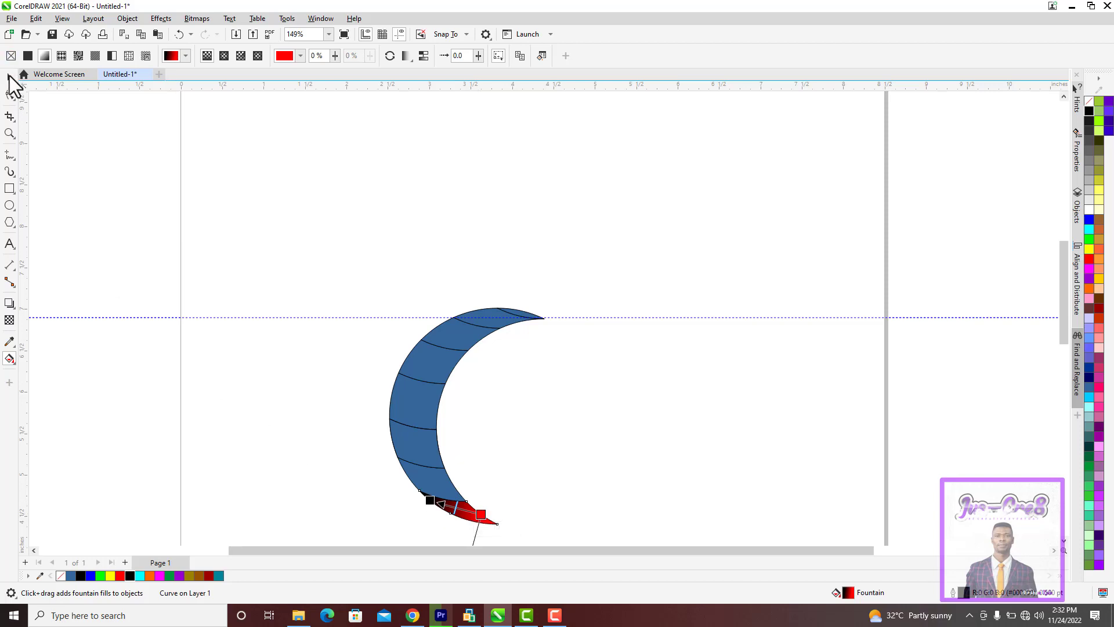
left_click(9, 77)
left_click(258, 372)
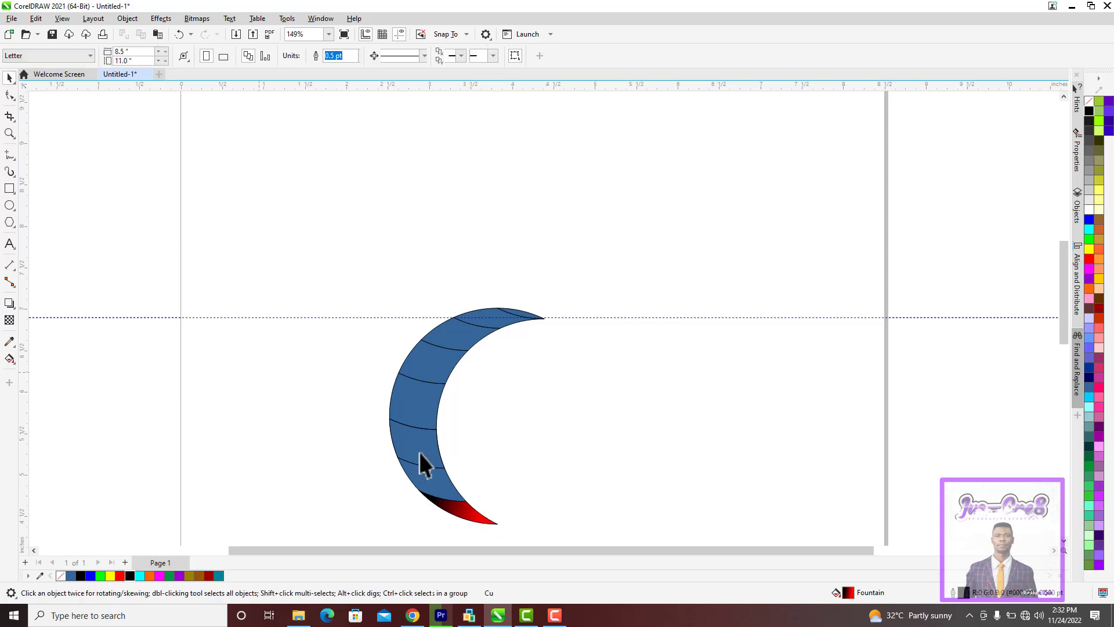
Step: Copy all properties of the red-to-black tip segment to the other crescent segments, one after another up to the upper tip
left_click(471, 518)
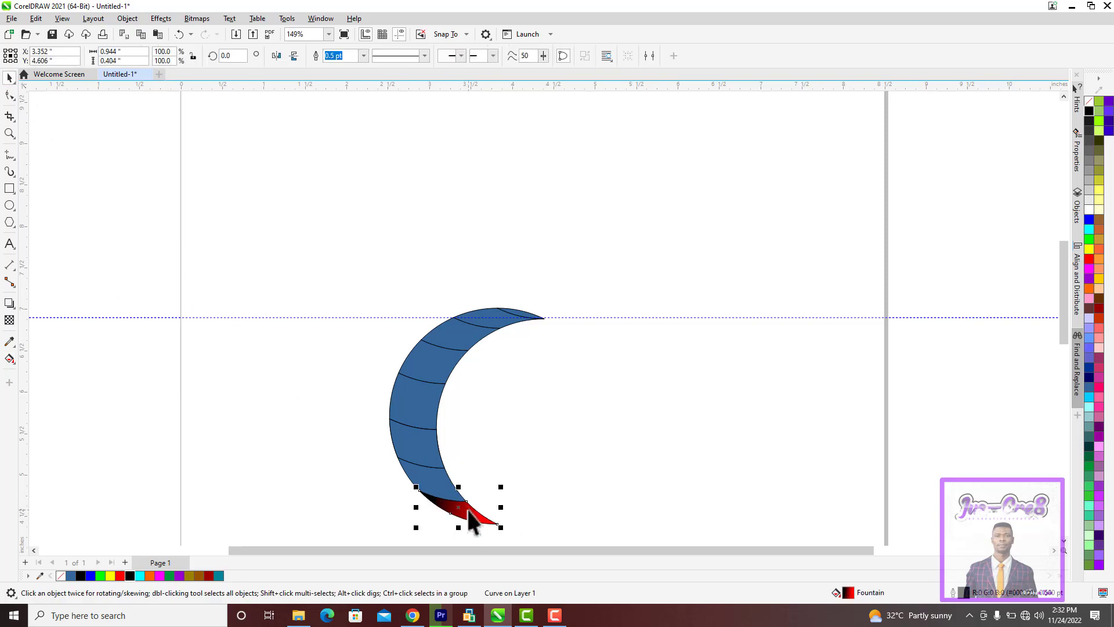
left_click_drag(468, 509, 446, 483)
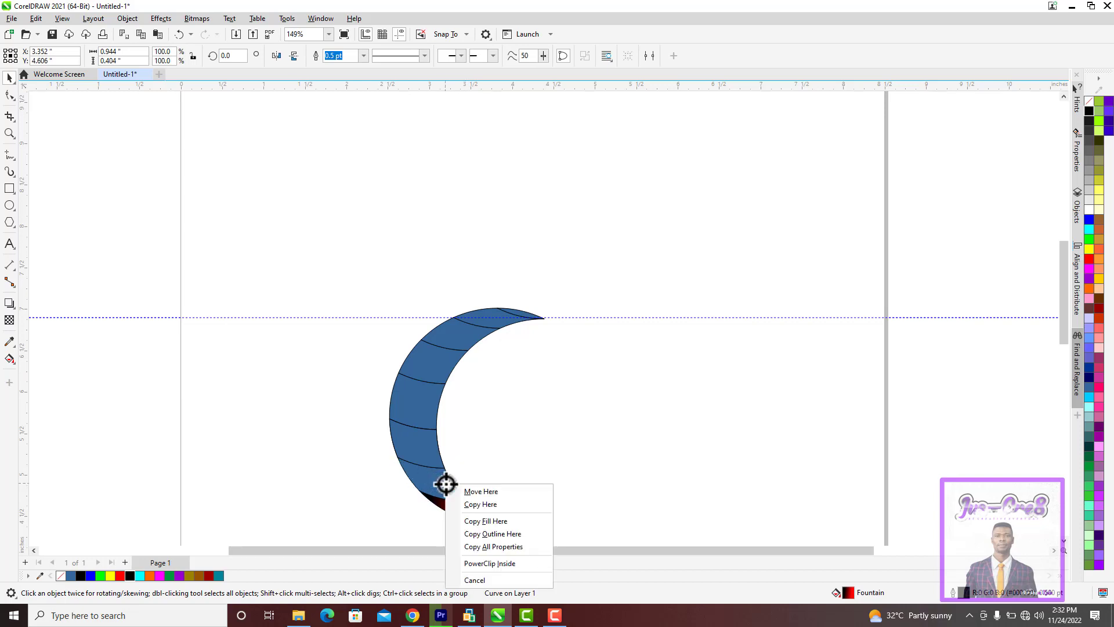
left_click(486, 546)
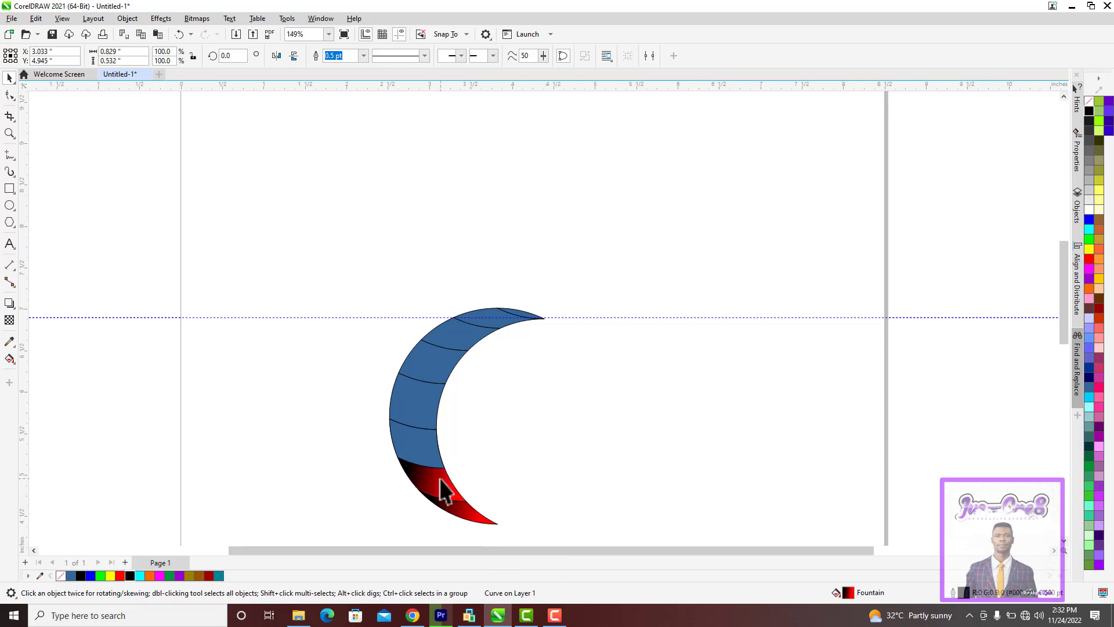
left_click_drag(440, 479, 425, 439)
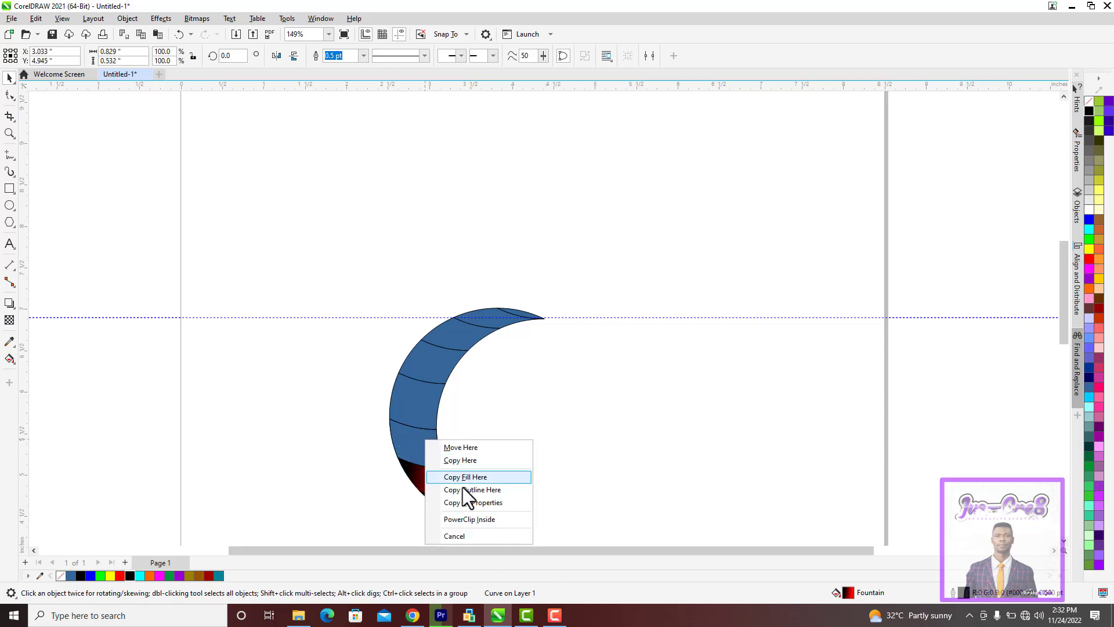
left_click(464, 503)
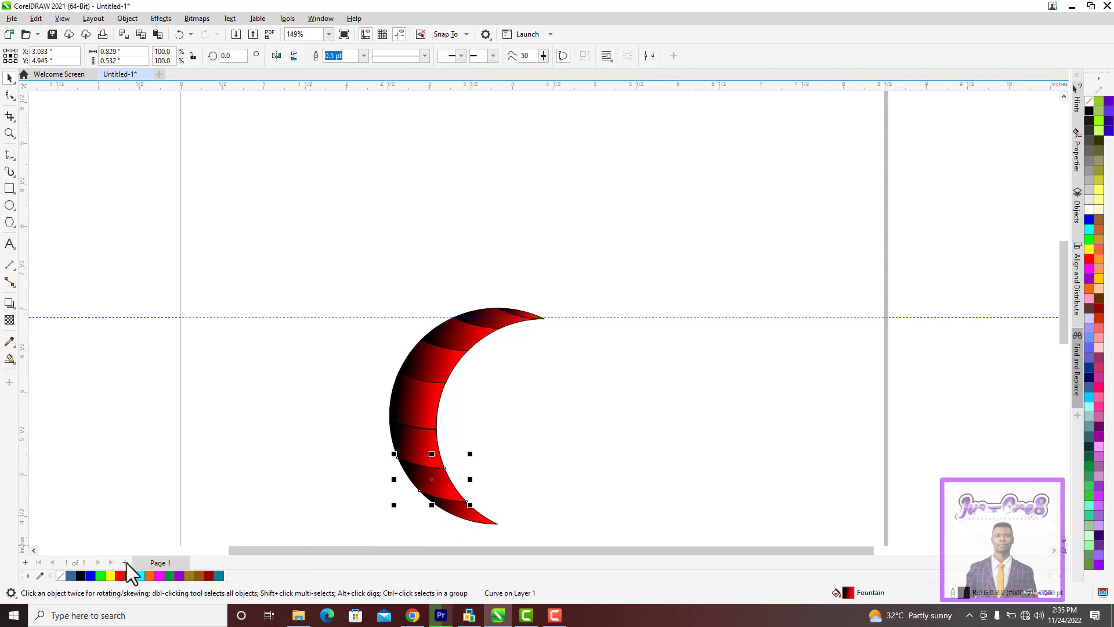
Step: Replace the red fountain-fill colour with cyan in the second segment from the lower tip and with yellow in the third
left_click(13, 364)
left_click(44, 359)
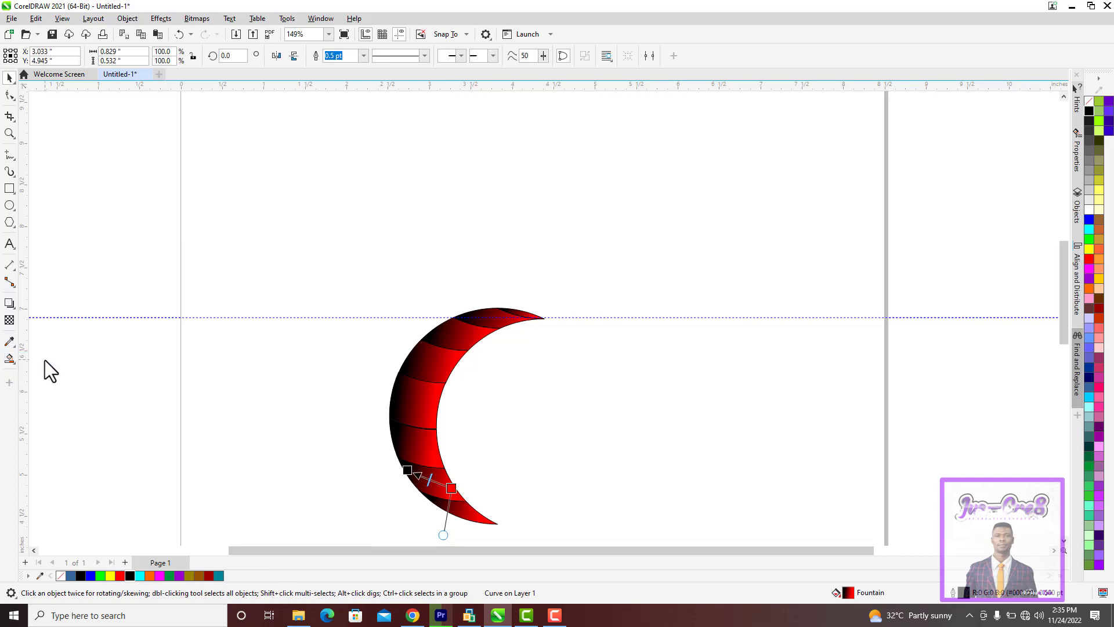
left_click(442, 513)
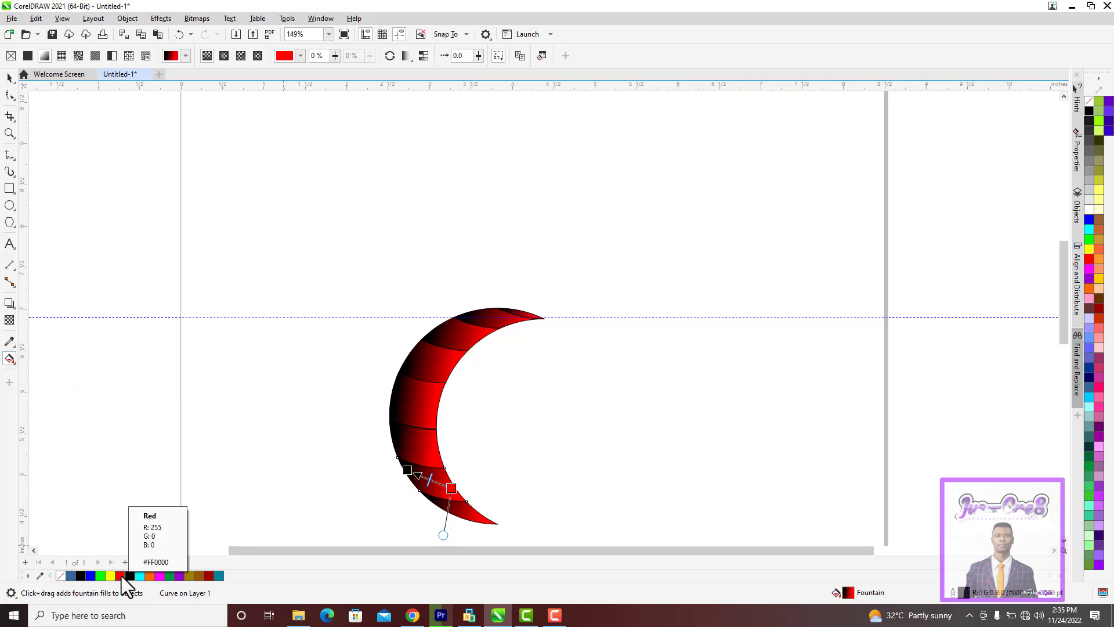
left_click(139, 576)
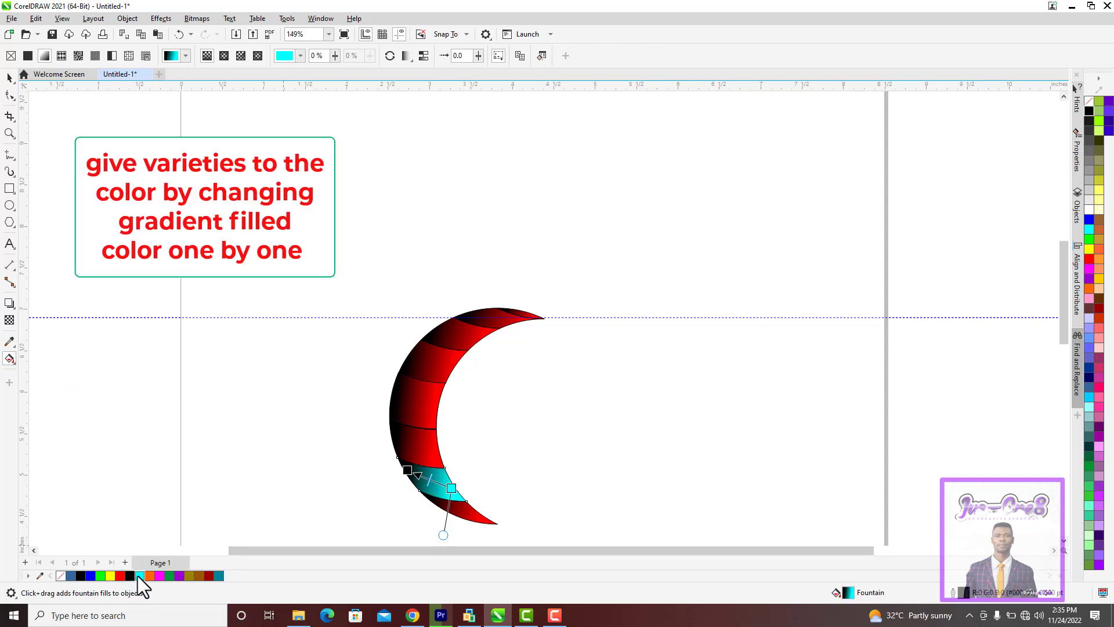
left_click(413, 445)
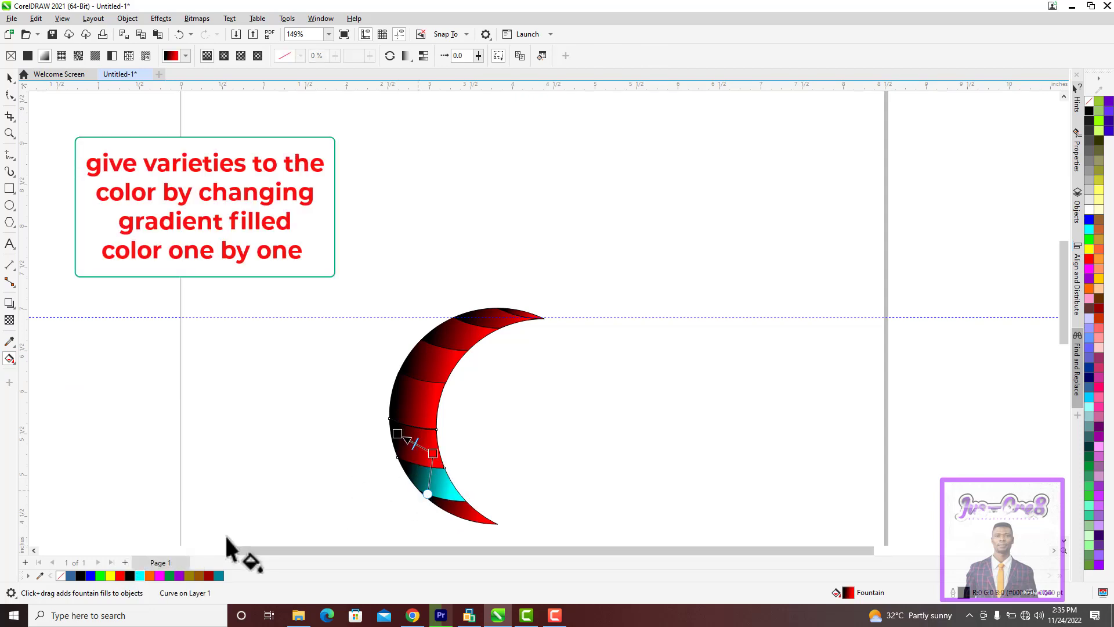
left_click_drag(120, 575, 433, 453)
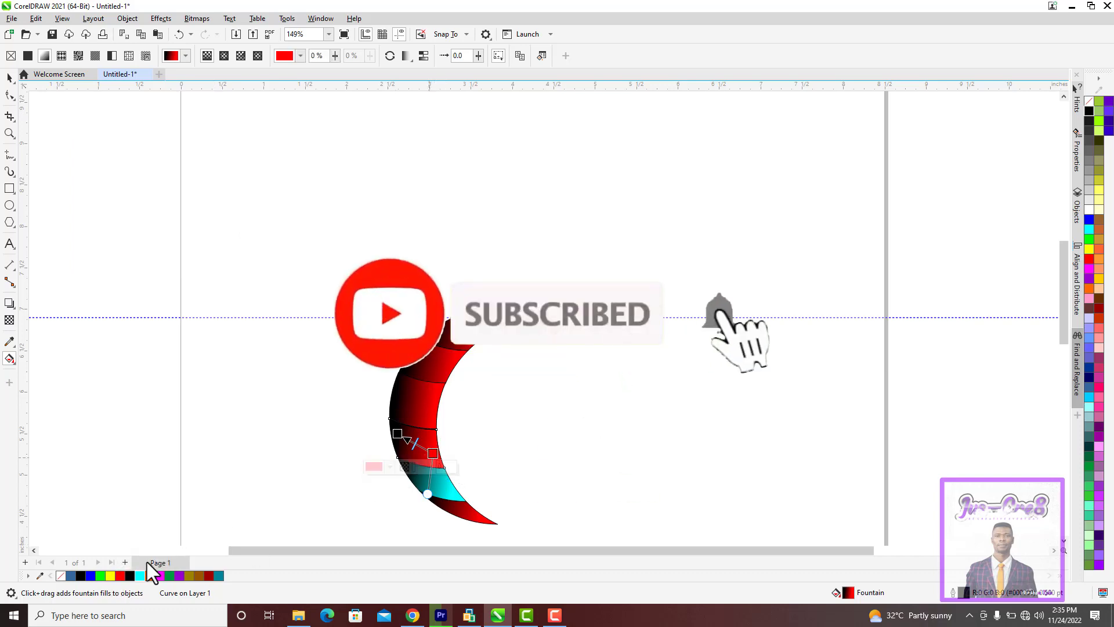
left_click(110, 576)
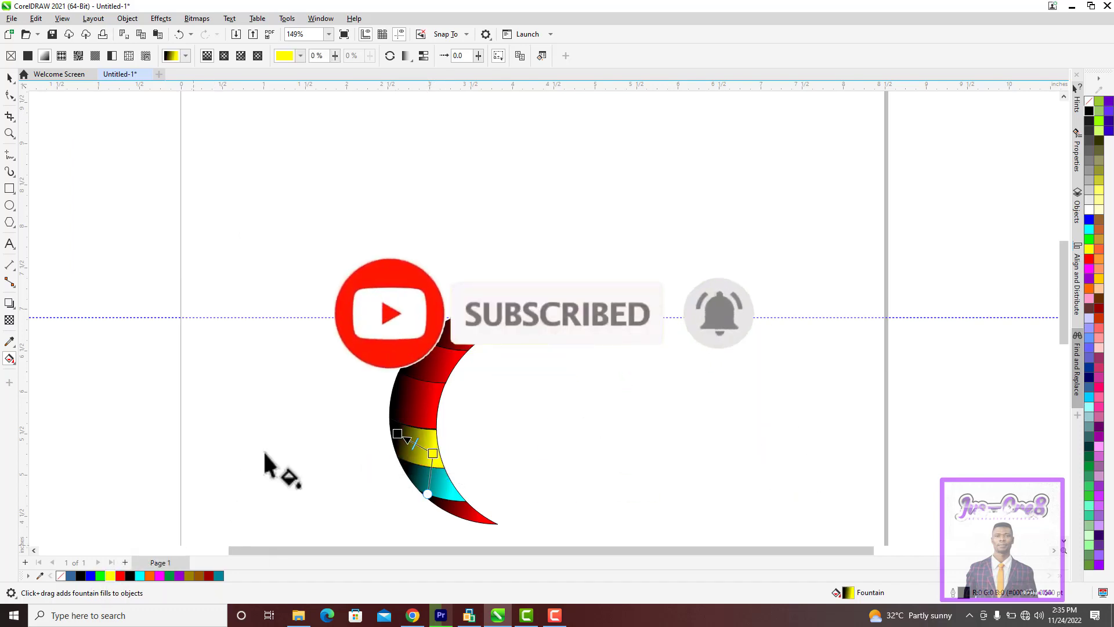
Step: Replace the red fountain-fill colour with green in the fourth segment from the lower tip and with blue in the fifth
left_click(416, 406)
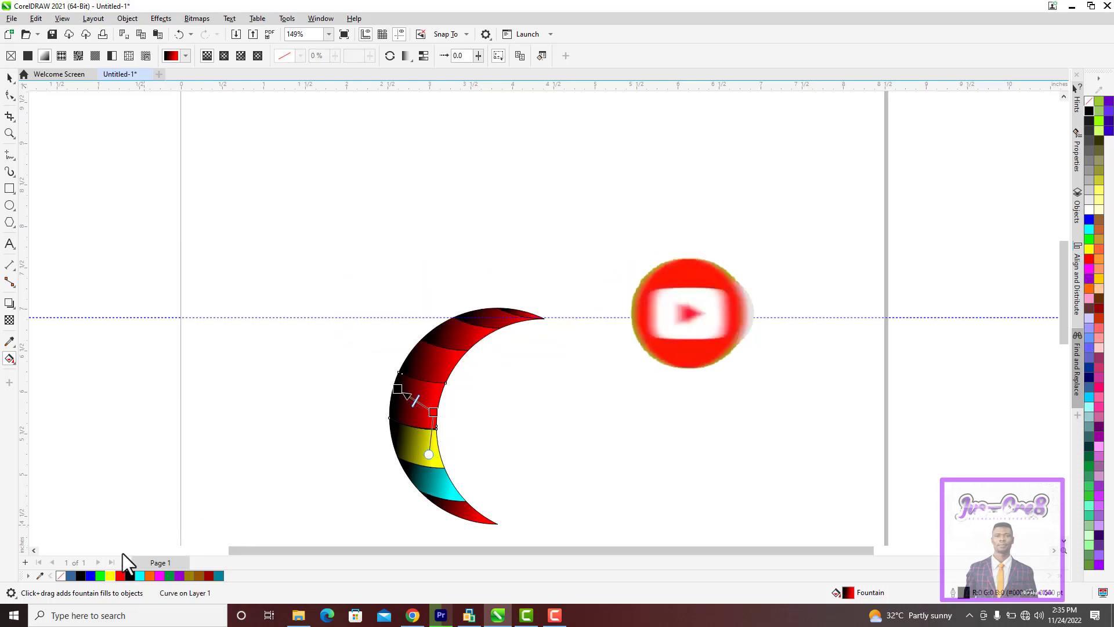
left_click(434, 411)
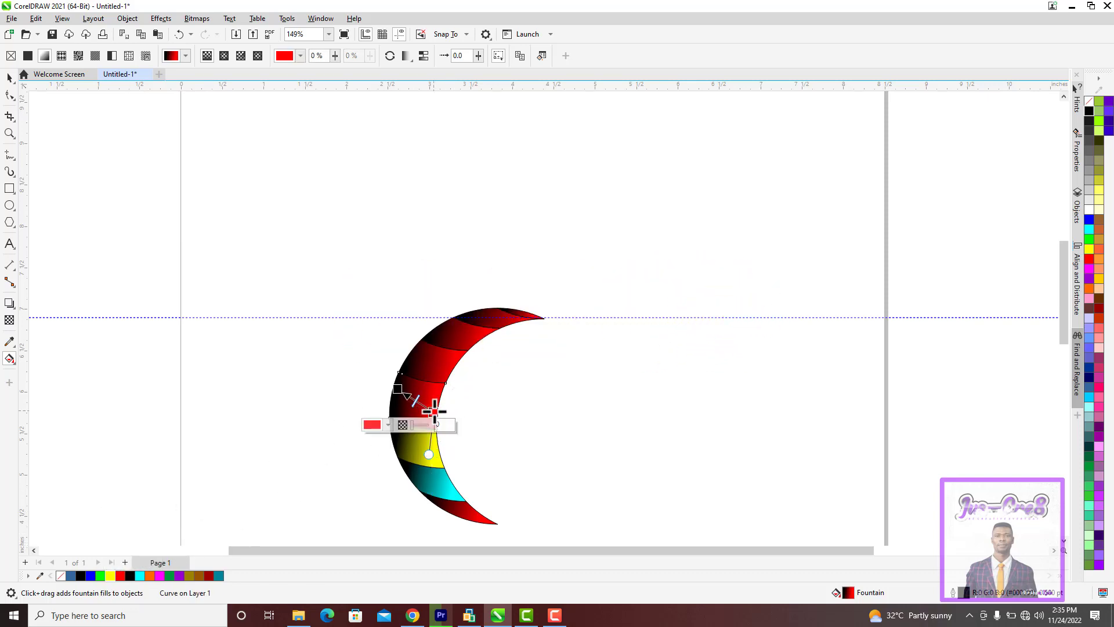
left_click(101, 576)
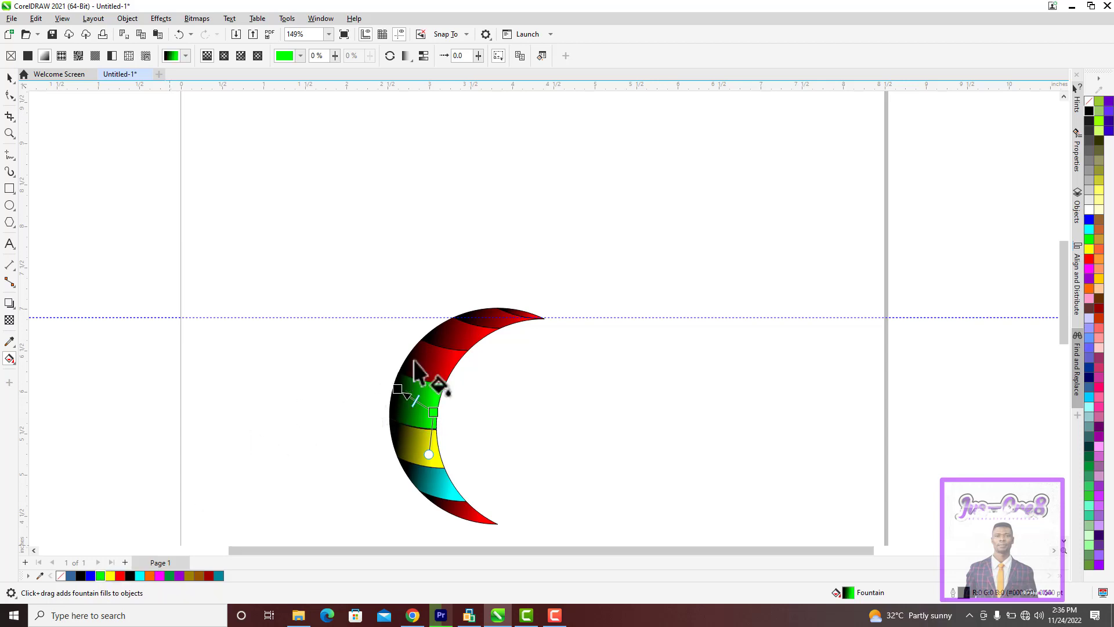
left_click(440, 366)
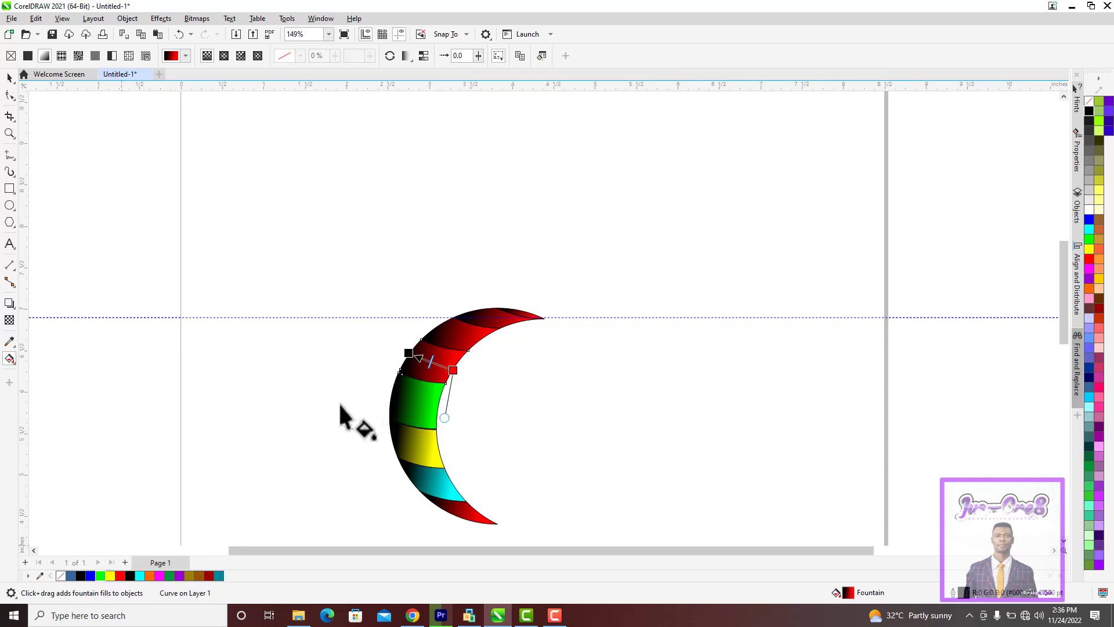
left_click(452, 370)
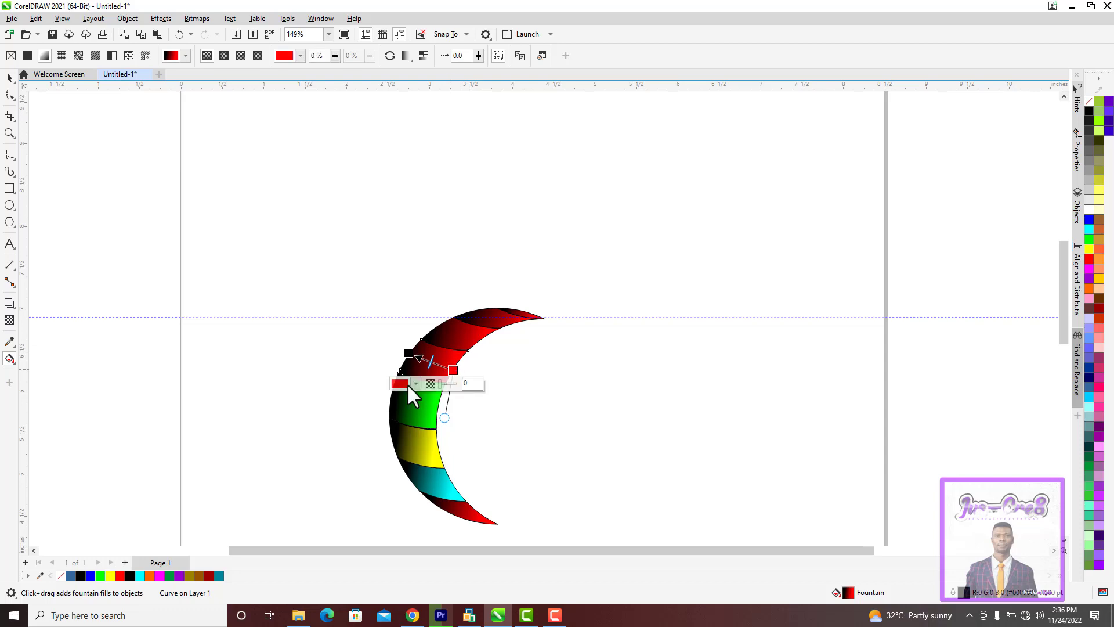
left_click(91, 578)
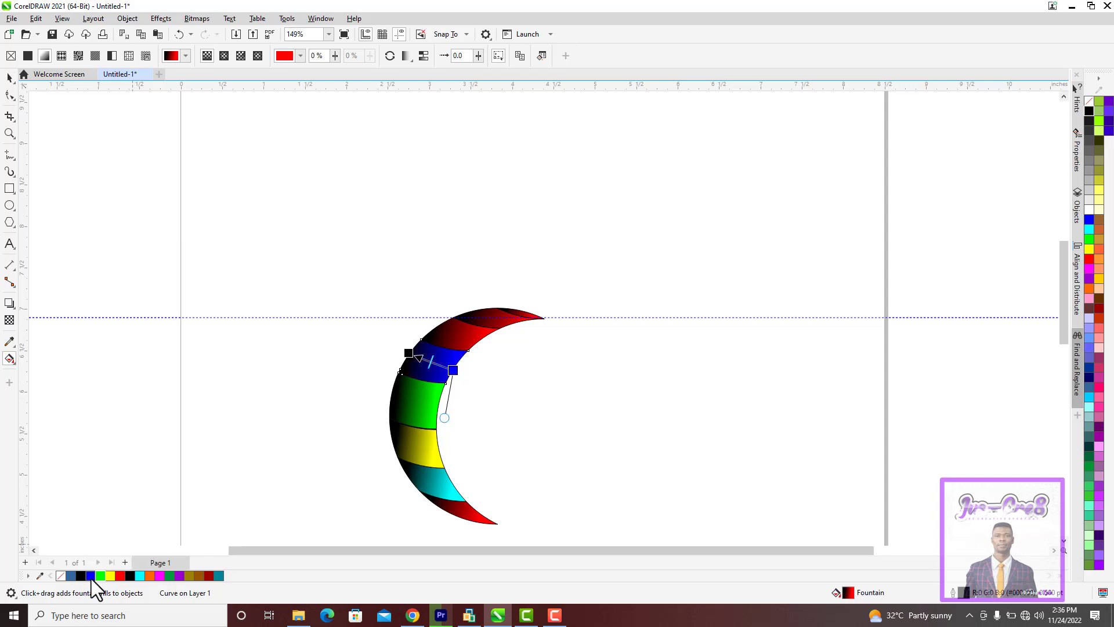
Step: Replace the red fountain-fill colour with magenta in the sixth segment from the lower tip
left_click(472, 336)
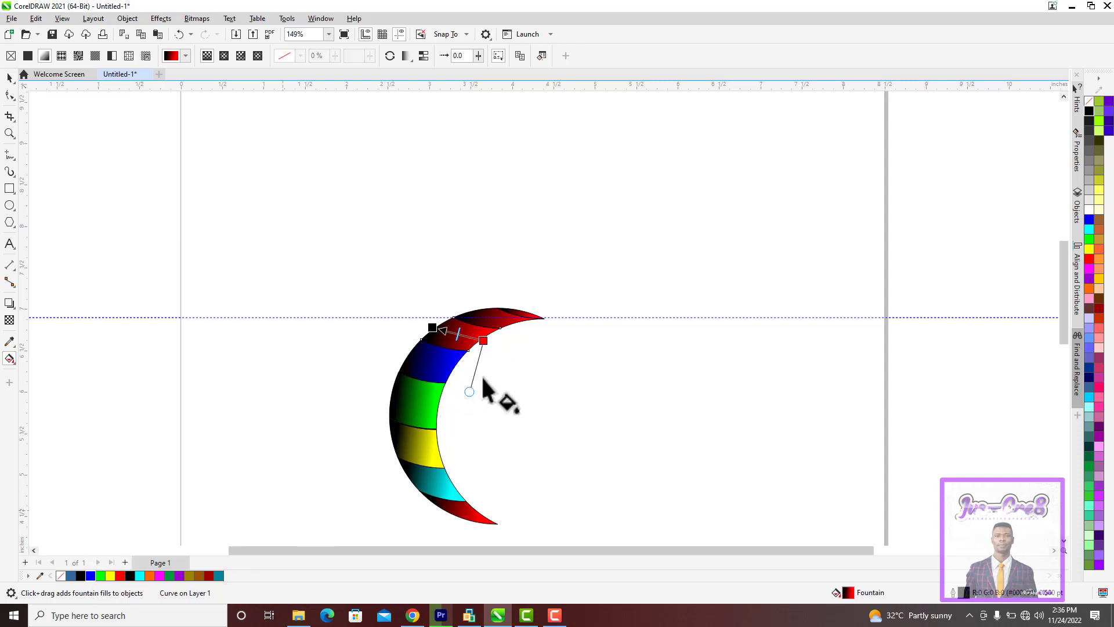
left_click(485, 341)
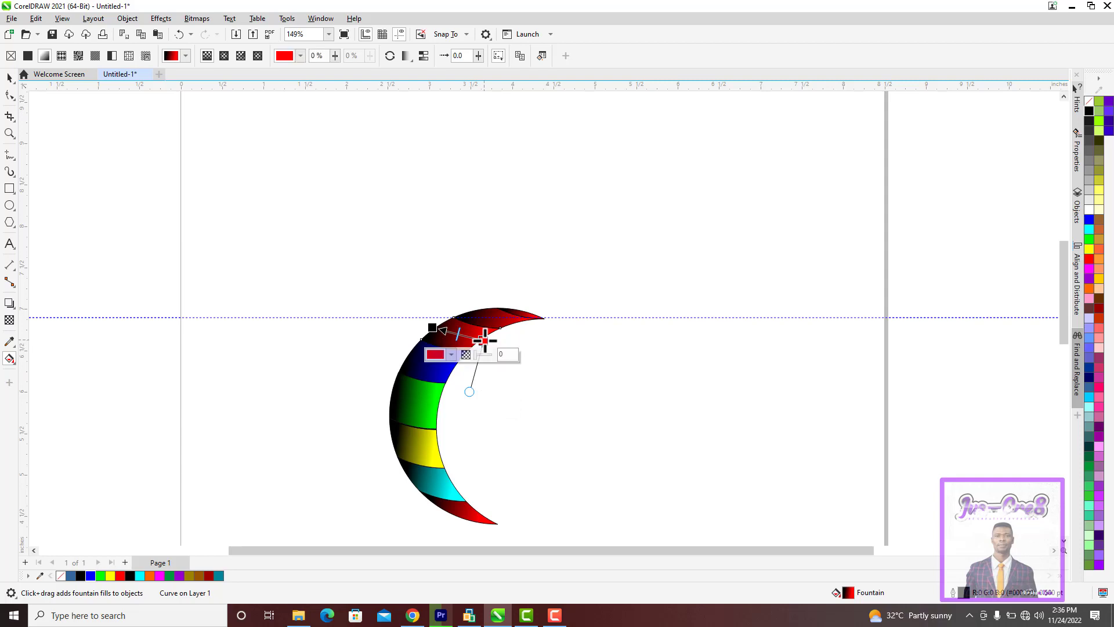
left_click(157, 577)
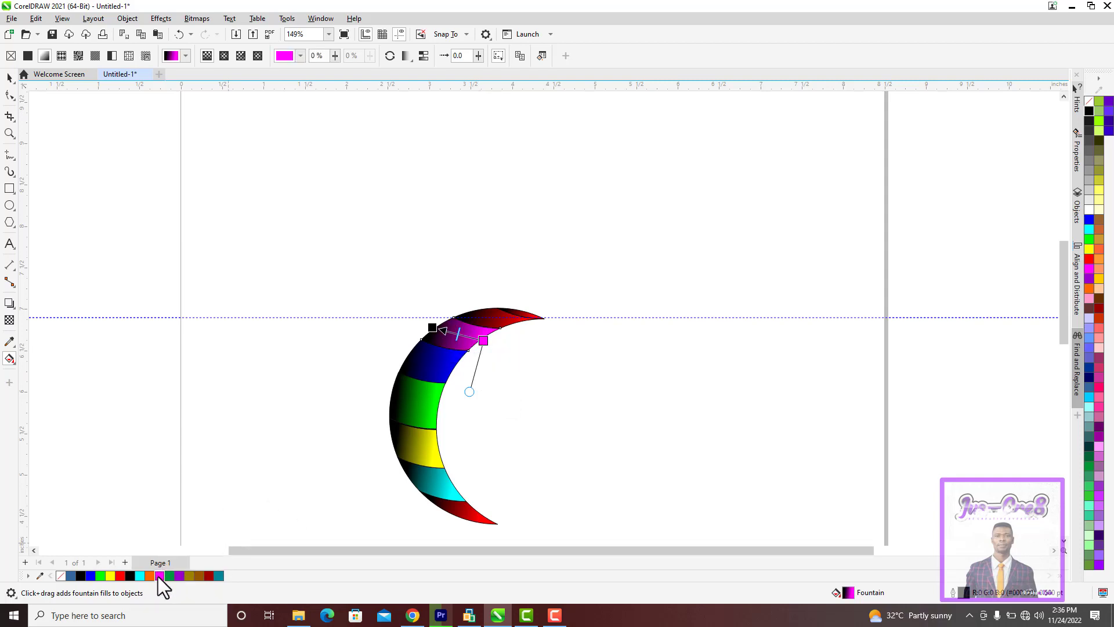
Step: Replace the red fountain-fill colour with orange in the seventh segment from the lower tip and with white in the upper tip segment
left_click(499, 323)
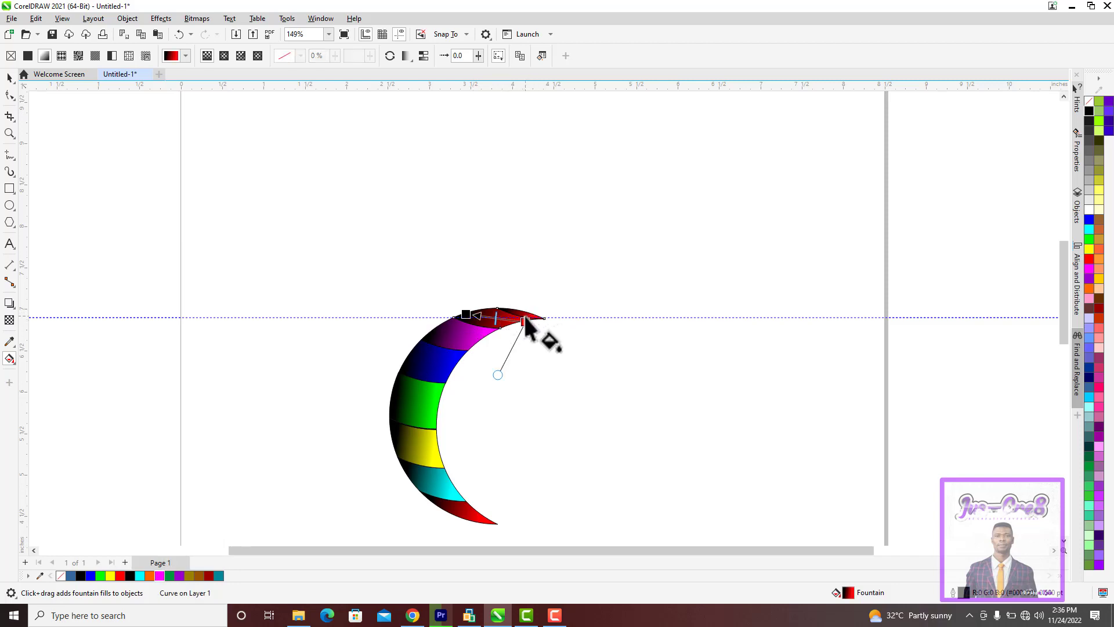
left_click(526, 322)
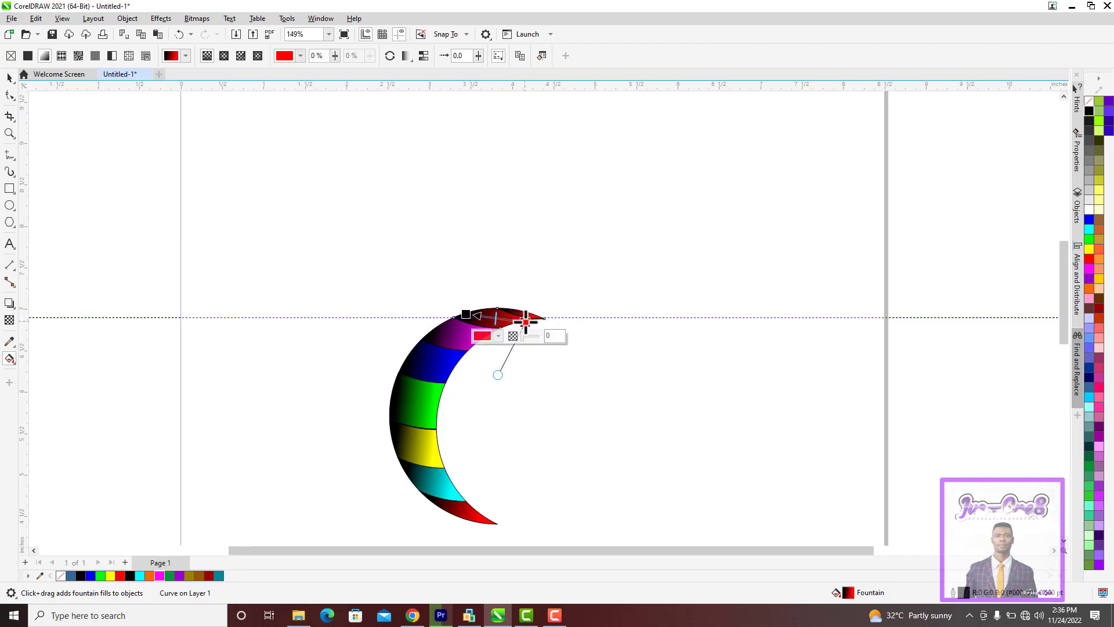
left_click(148, 575)
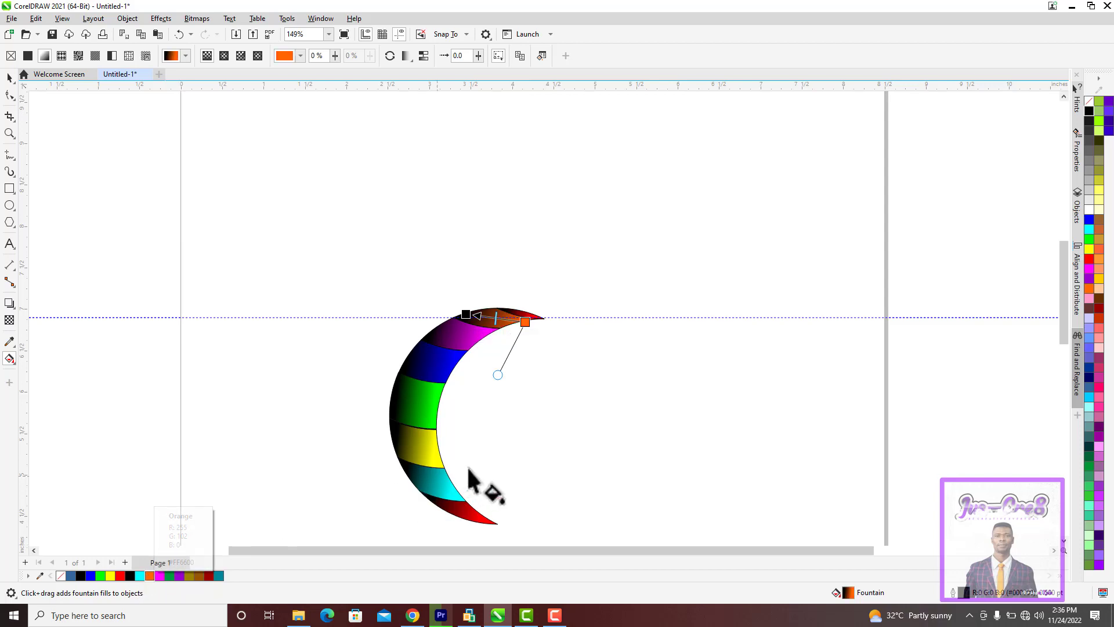
left_click(534, 315)
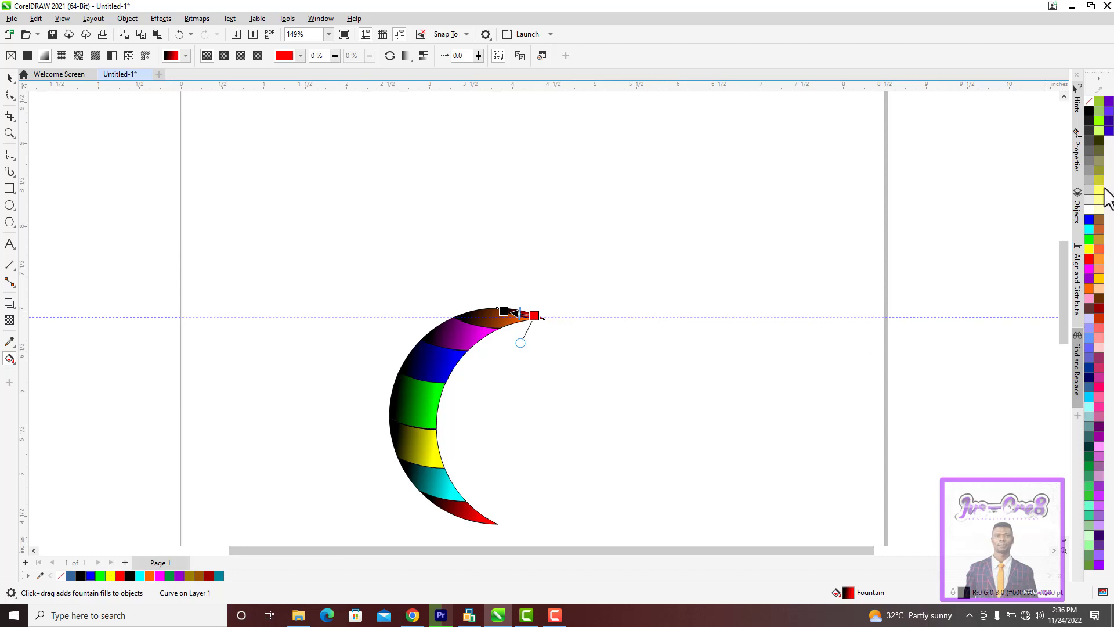
left_click(1089, 211)
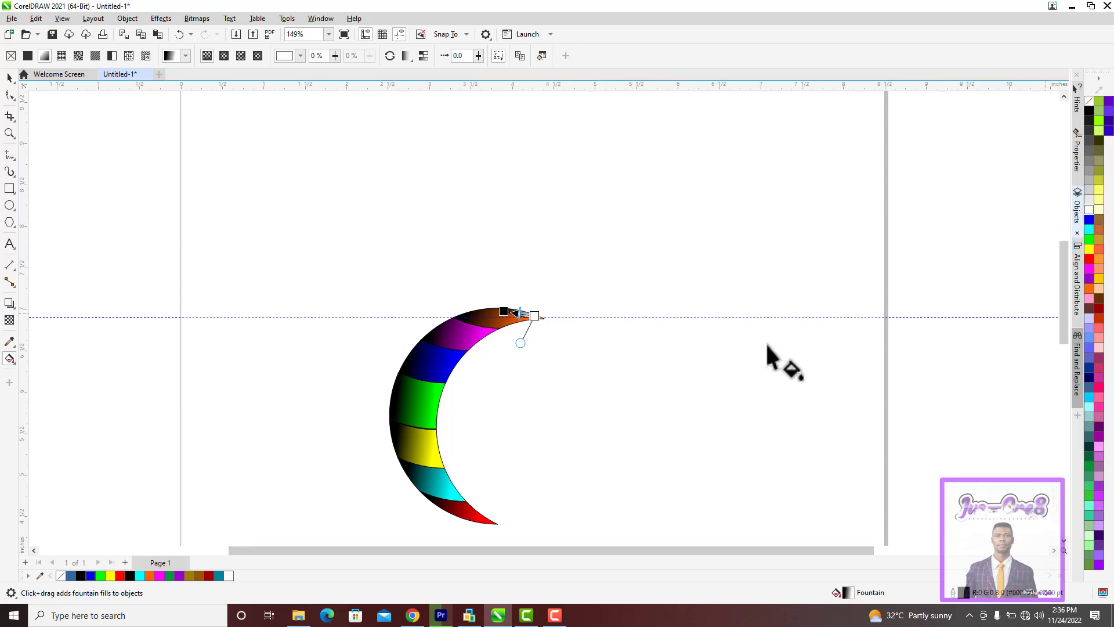
left_click(734, 366)
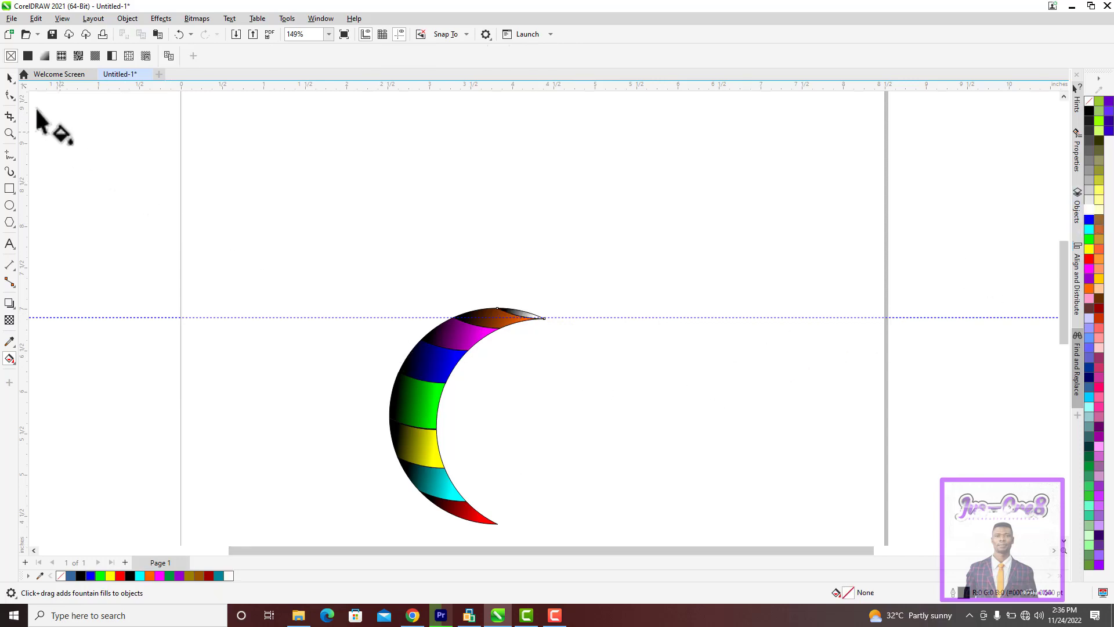
Step: Select all segments of the crescent and move their rotation centre to the crescent's upper tip
left_click(9, 78)
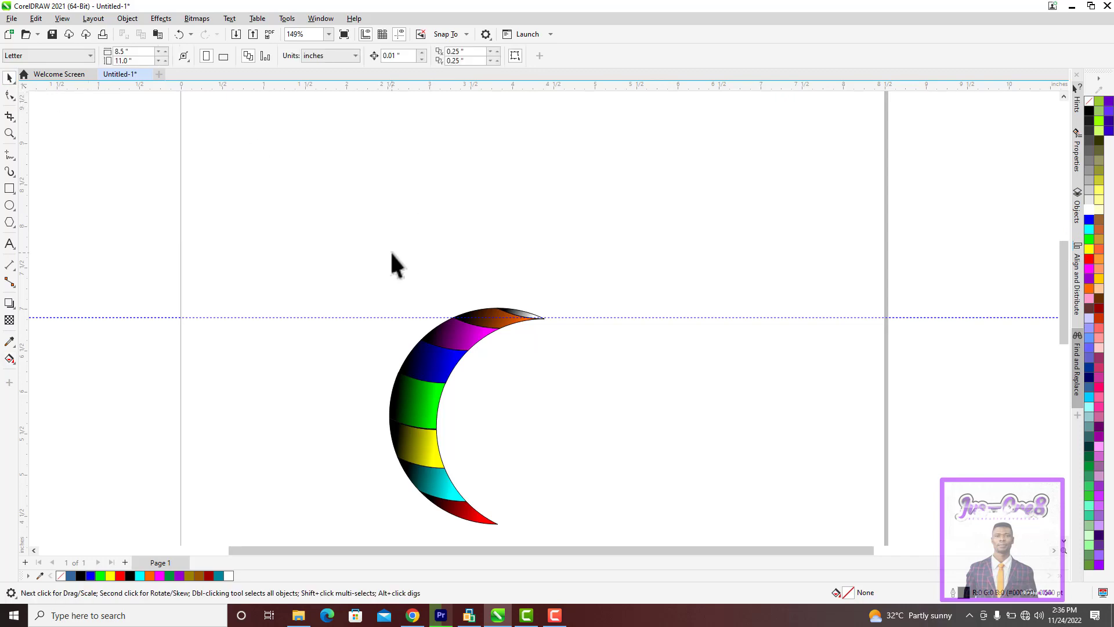
left_click_drag(369, 245, 609, 518)
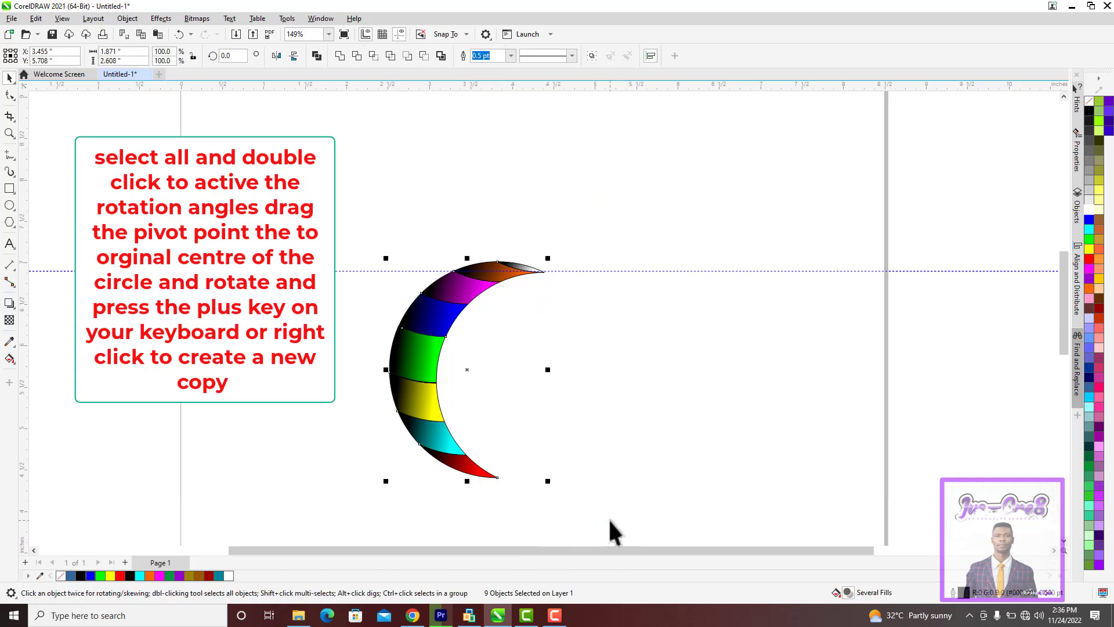
left_click(471, 374)
left_click_drag(467, 370, 547, 275)
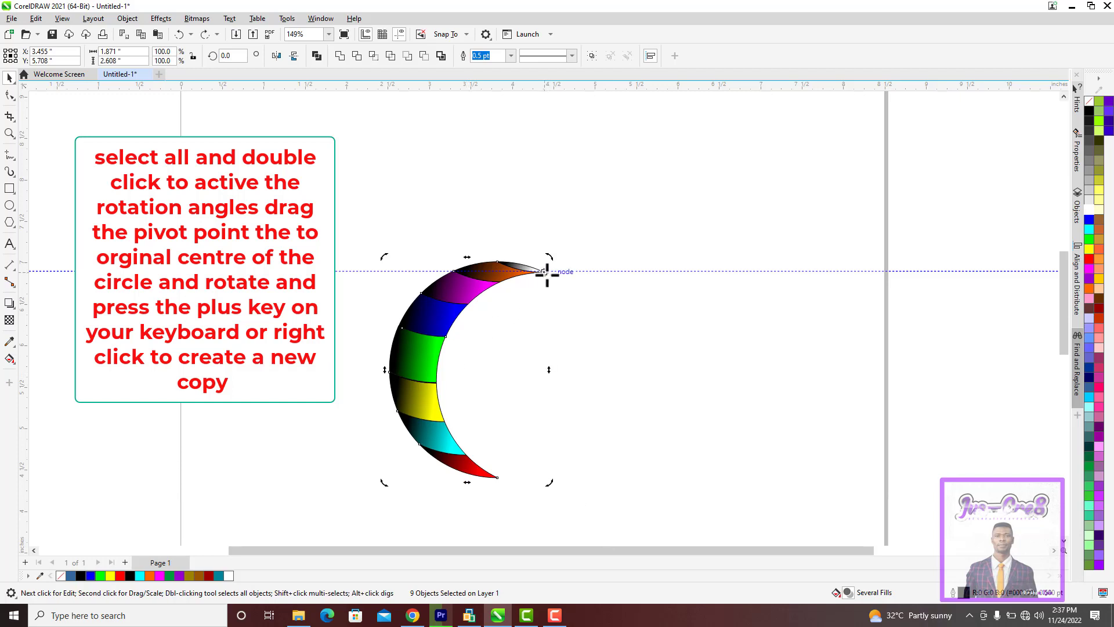
left_click_drag(547, 275, 548, 275)
Step: Rotate a copy of the crescent counterclockwise about its upper tip by about 26°, so it sits beside the original
left_click_drag(385, 489, 502, 485)
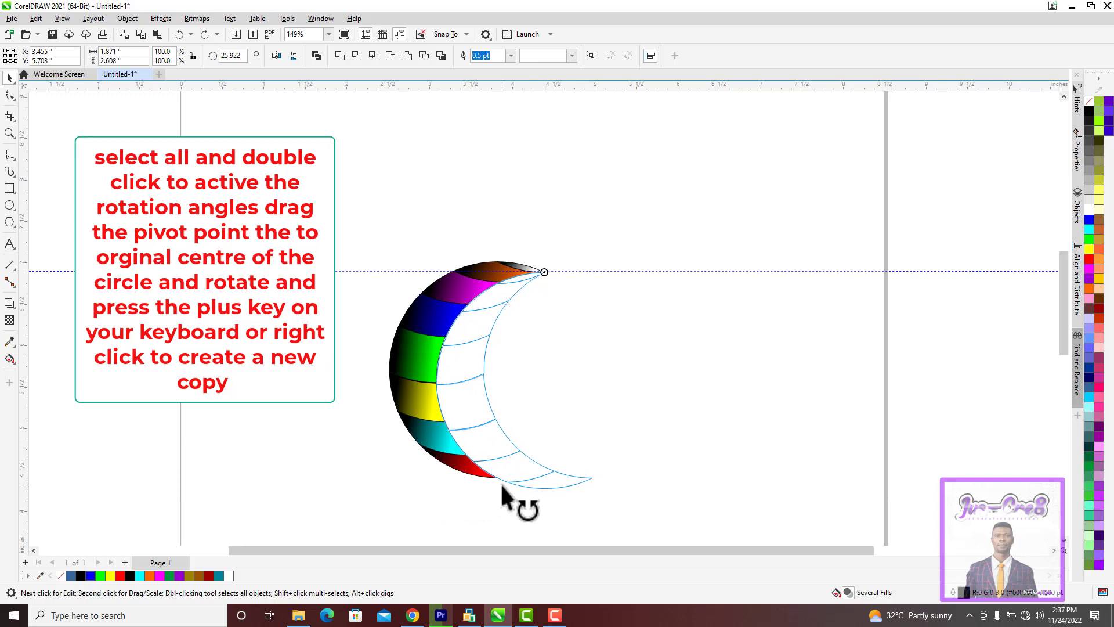
left_click_drag(500, 482, 500, 485)
key("plus")
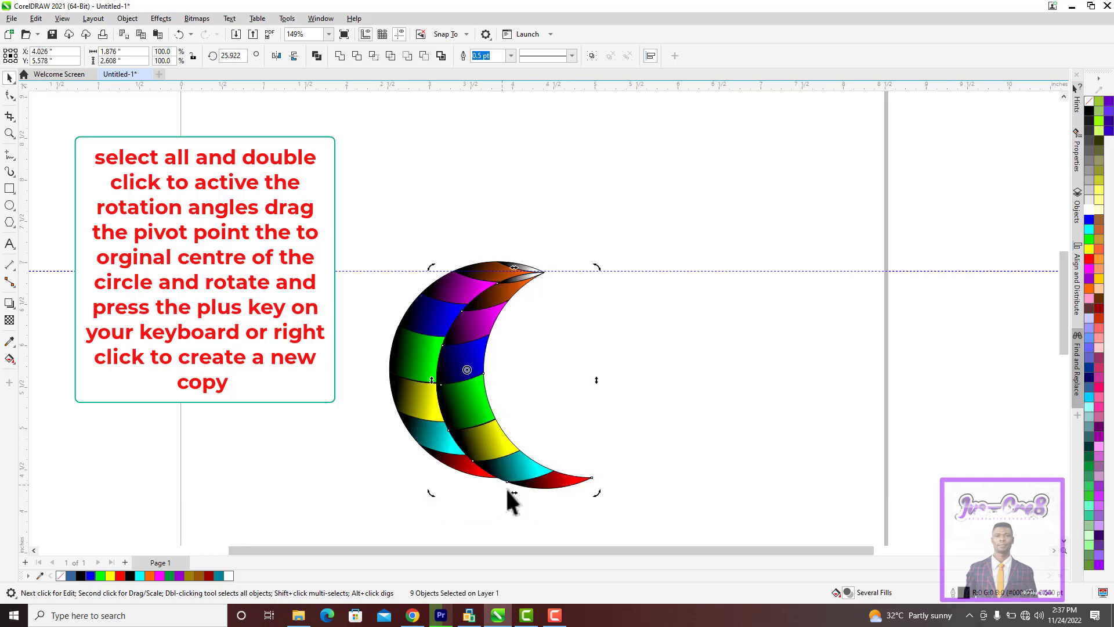
Step: Recentre the second crescent's rotation on the shared tip and rotate a third copy to about 52°
left_click_drag(598, 498, 640, 471)
key("ctrl+z")
left_click_drag(468, 367, 545, 273)
left_click_drag(594, 489, 675, 430)
key("plus")
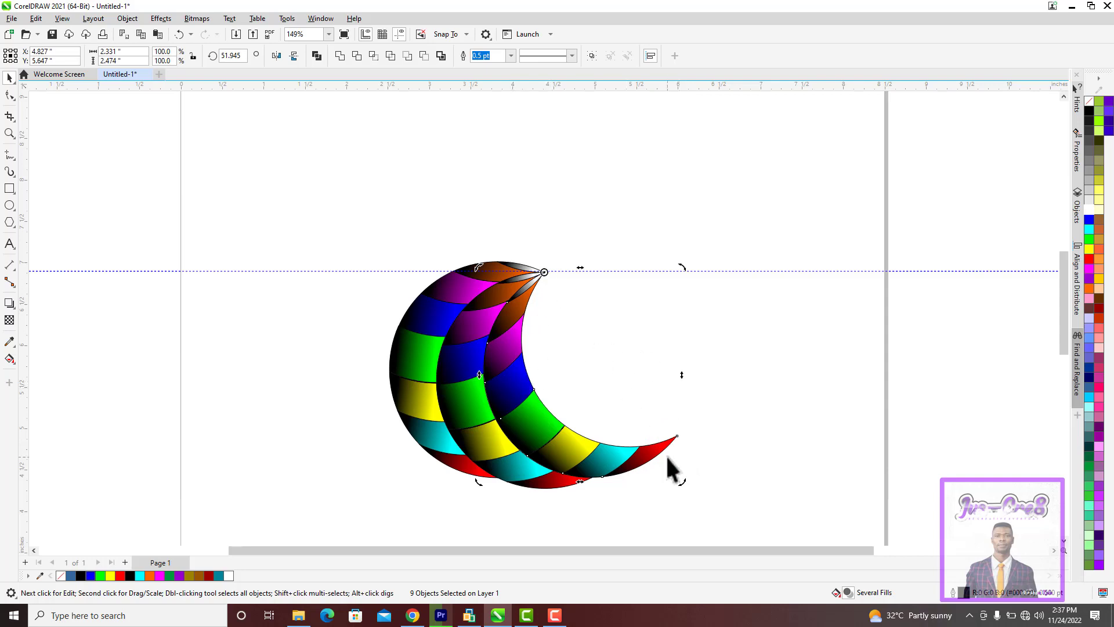
Step: Add three more crescent copies rotated about the shared tip to about 78°, 104° and 130°, recentring the rotation point each time
left_click_drag(682, 479, 739, 388)
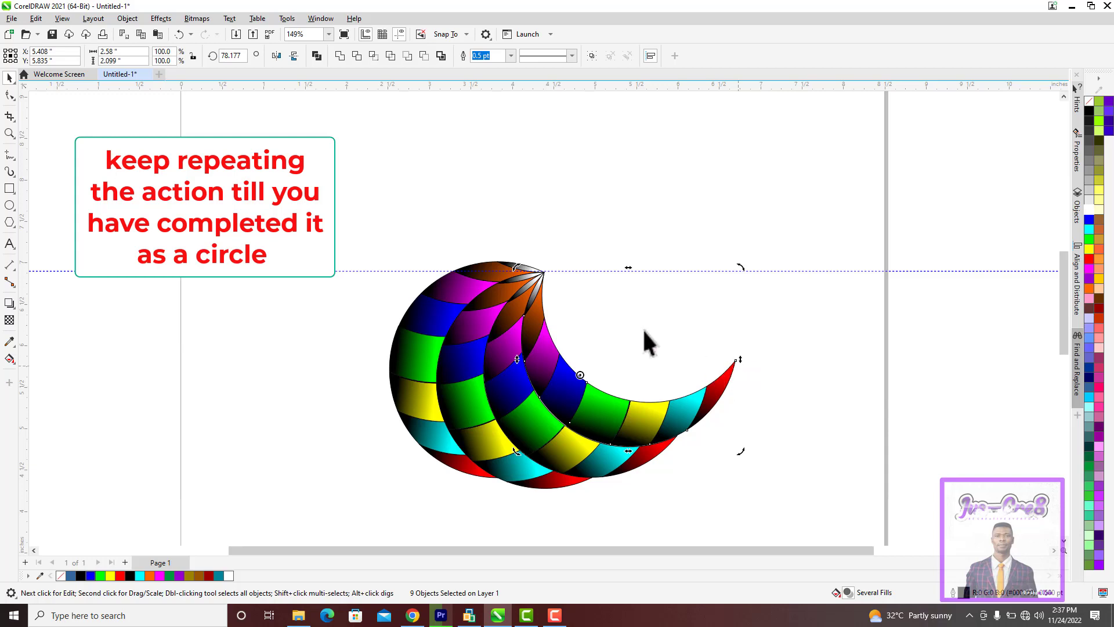
left_click_drag(581, 375, 544, 272)
left_click_drag(740, 266, 693, 195)
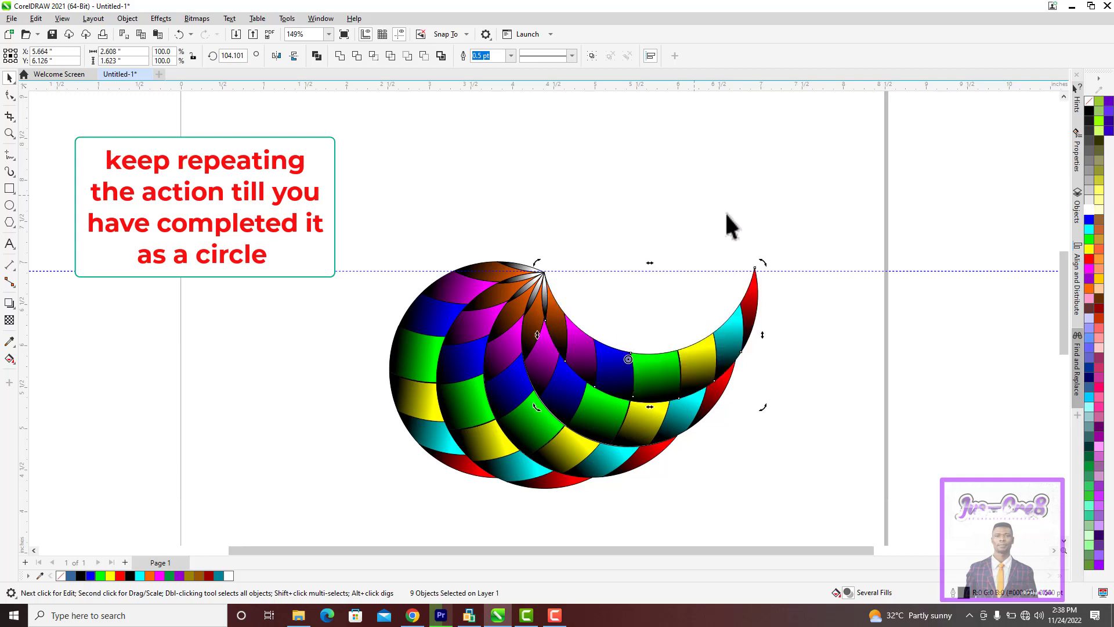
left_click_drag(628, 359, 545, 271)
left_click_drag(756, 258, 721, 186)
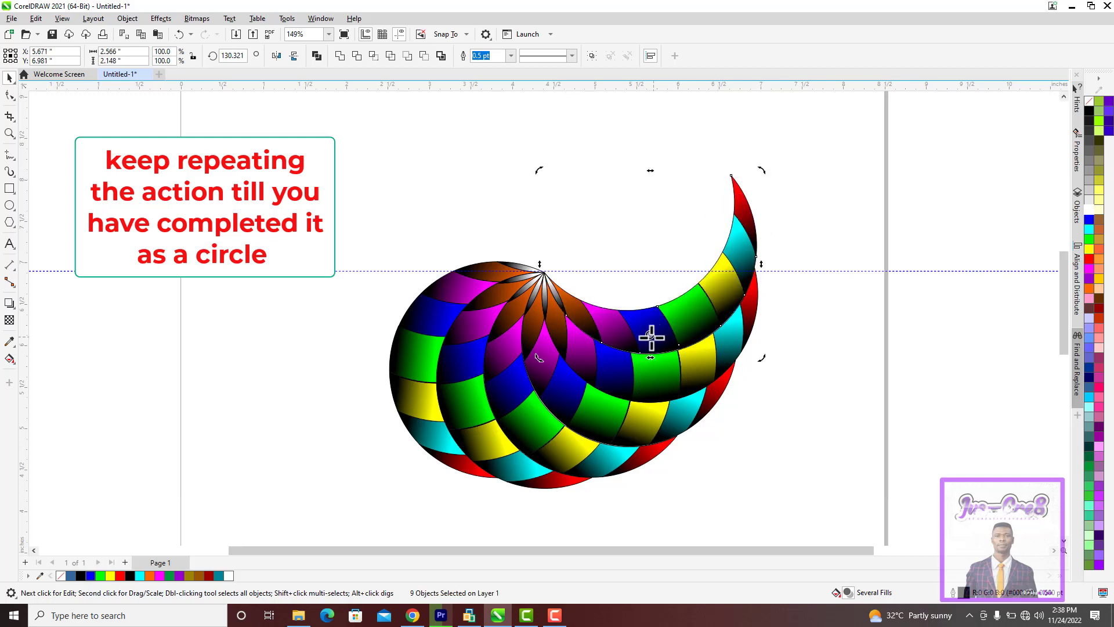
Step: Add two more crescent copies rotated about the shared tip to about 157° and 182°
left_click_drag(652, 329, 544, 272)
left_click_drag(763, 177, 684, 101)
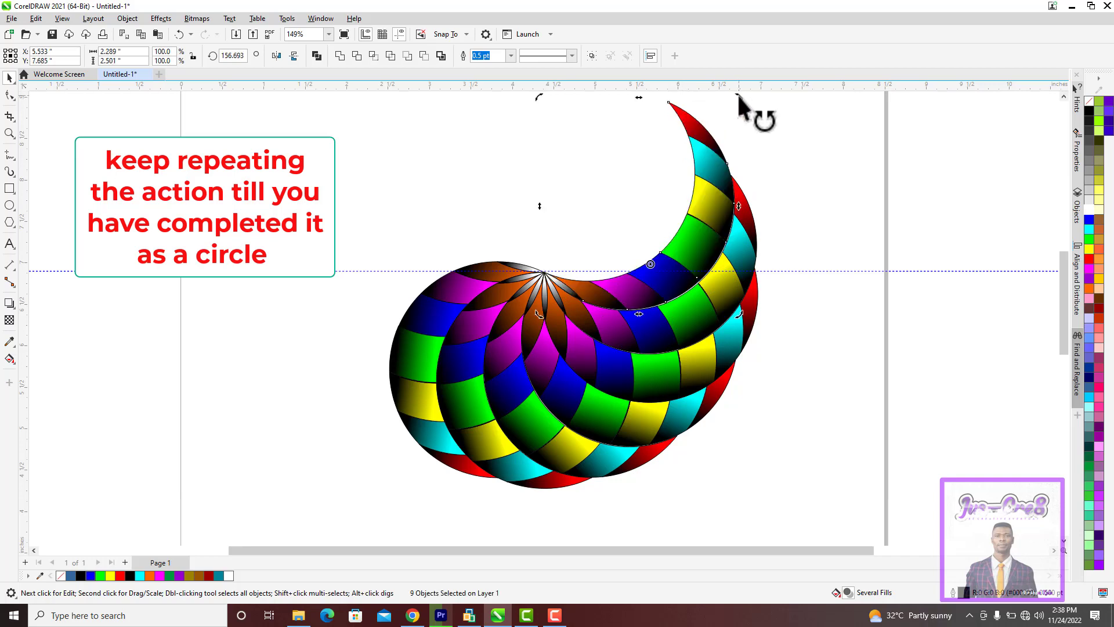
left_click_drag(655, 265, 544, 272)
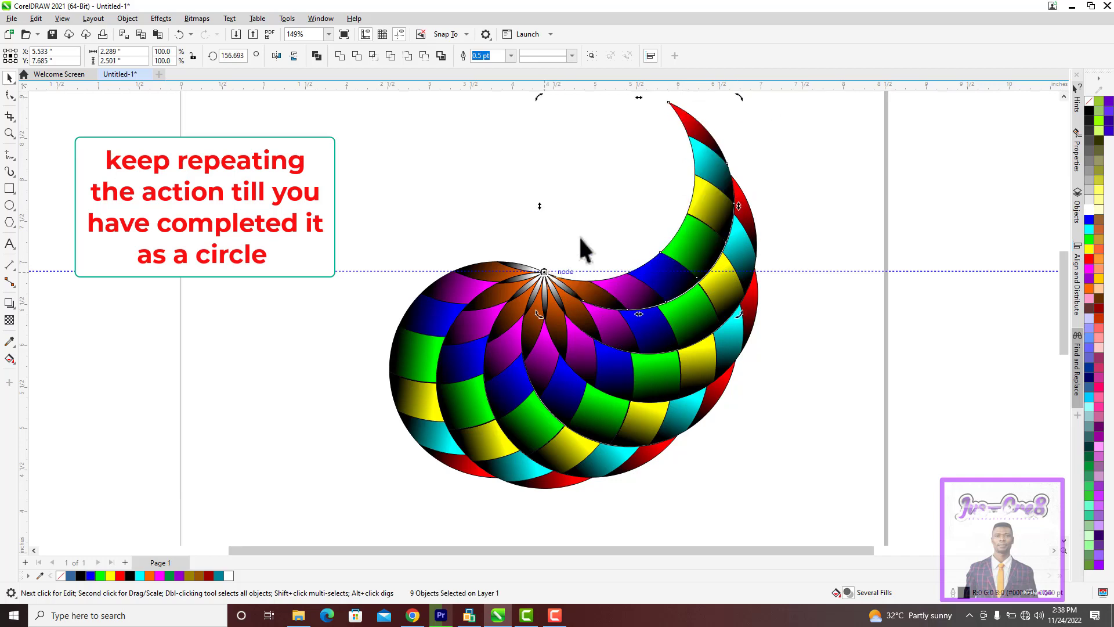
left_click_drag(738, 95, 629, 63)
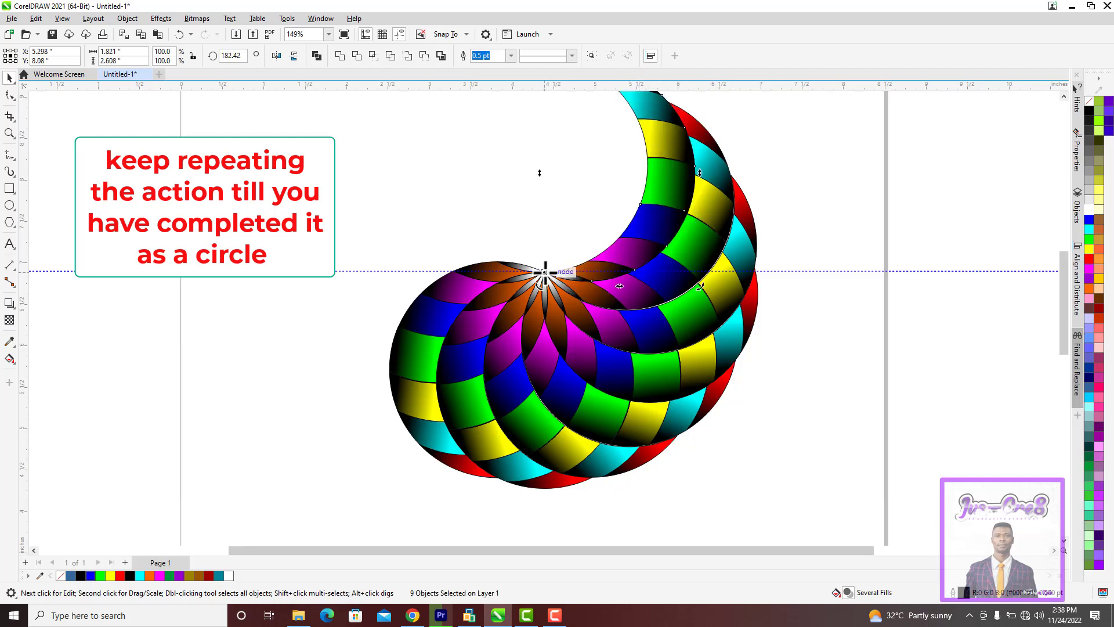
Step: Continue the pattern with crescent copies rotated about the shared tip to about 209°, 234° and 260°
left_click_drag(700, 287, 698, 211)
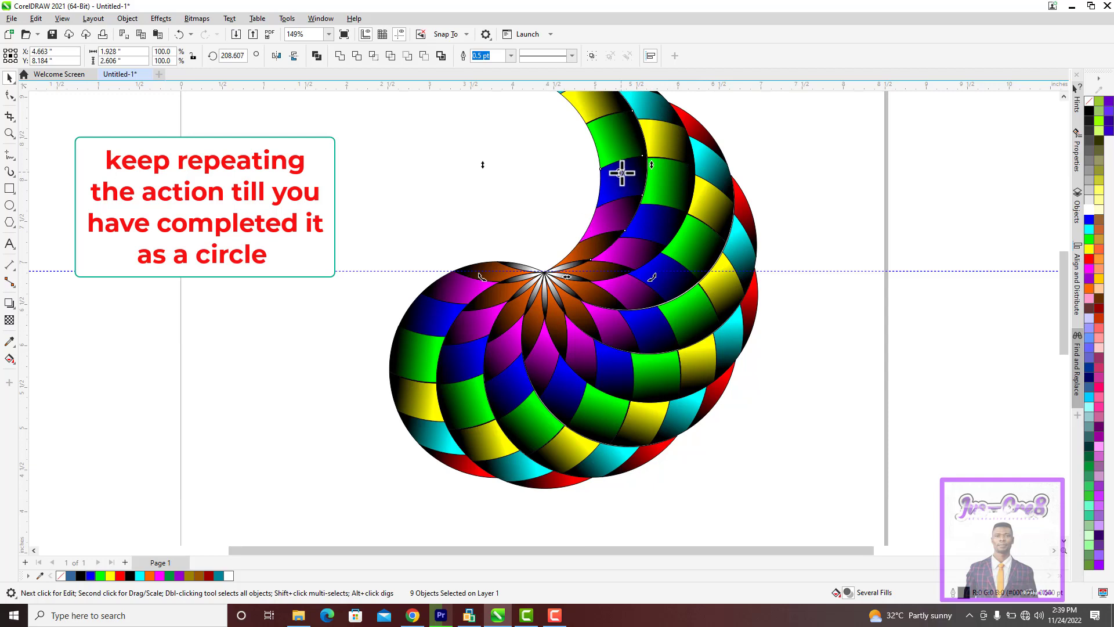
left_click_drag(652, 277, 666, 229)
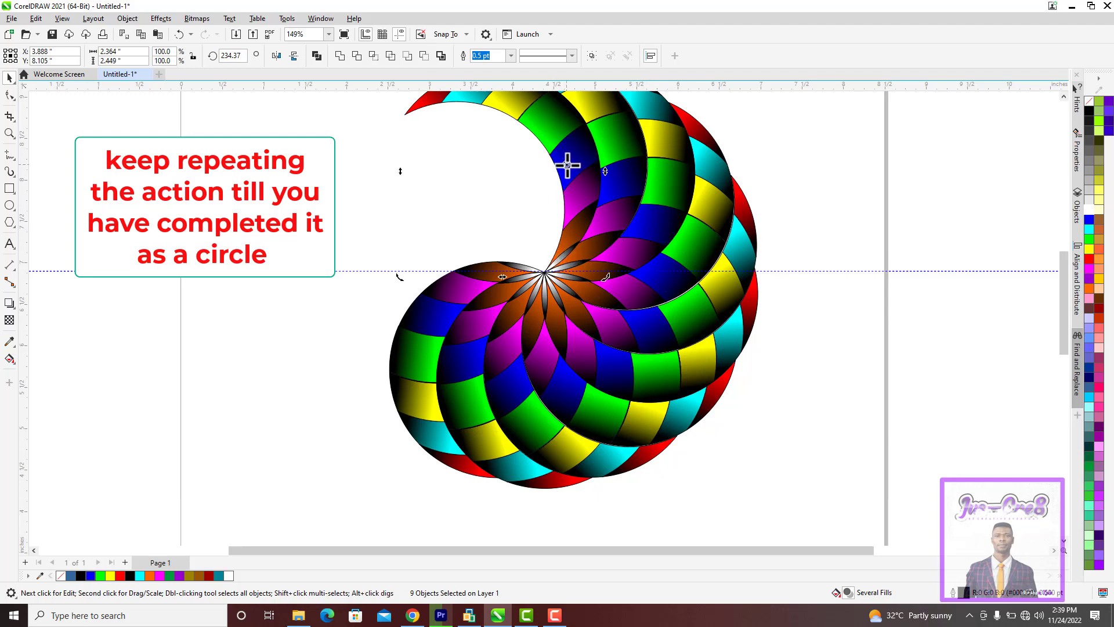
left_click_drag(608, 279, 659, 240)
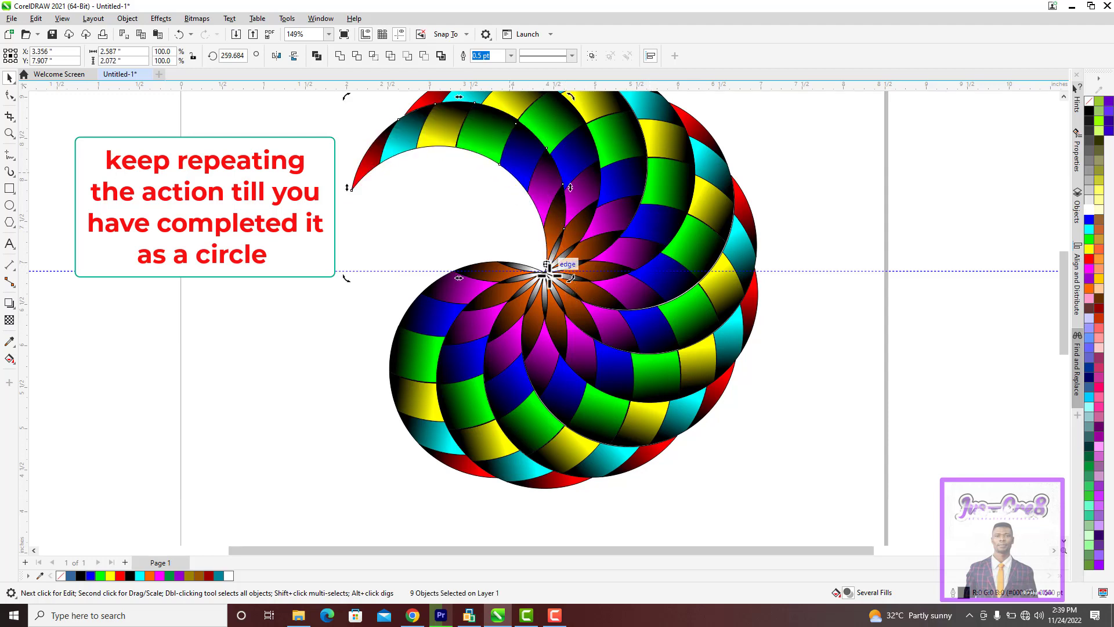
Step: Close the circle with the remaining crescent copies about the shared tip, up to about 311° and 332°, and select a blue segment of the last copy
left_click_drag(572, 278, 545, 272)
left_click_drag(324, 283, 361, 376)
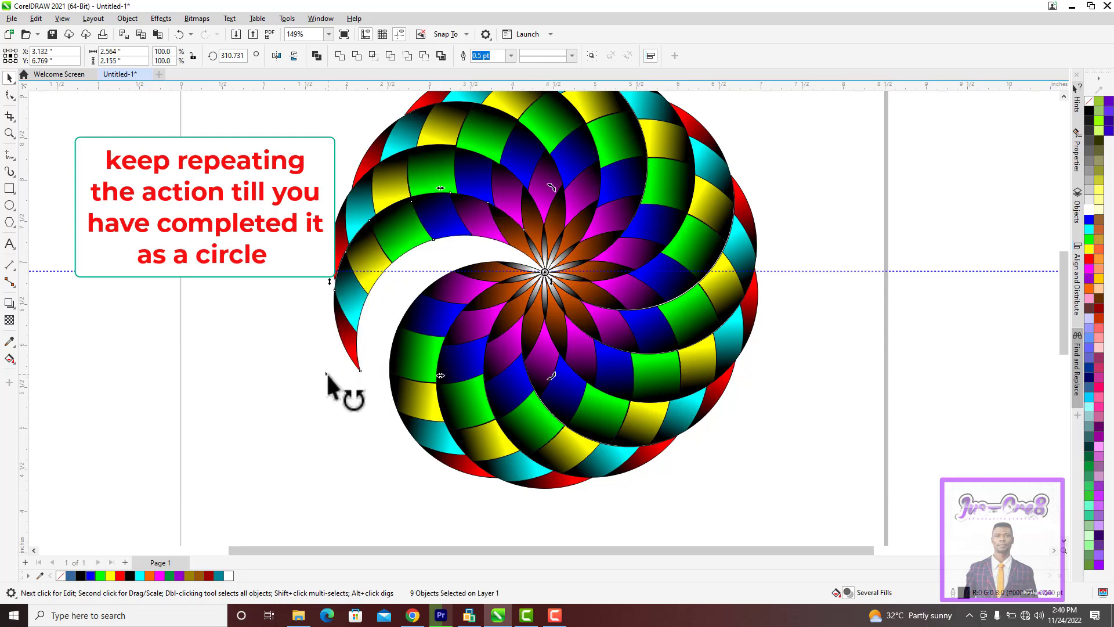
left_click_drag(326, 373, 408, 443)
left_click_drag(401, 444, 394, 439)
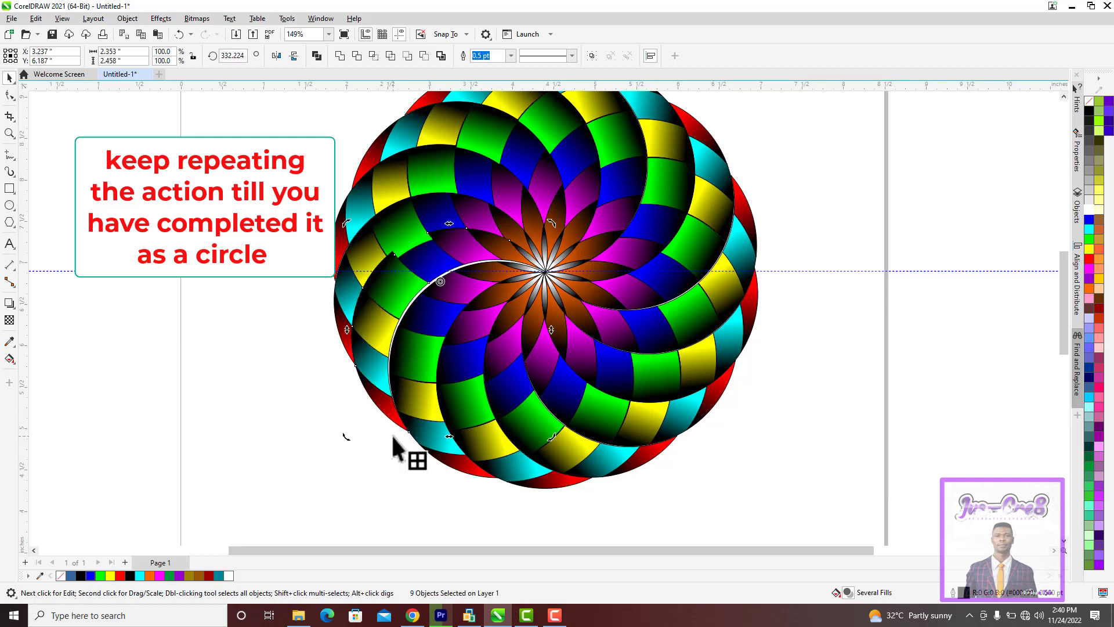
left_click(428, 283)
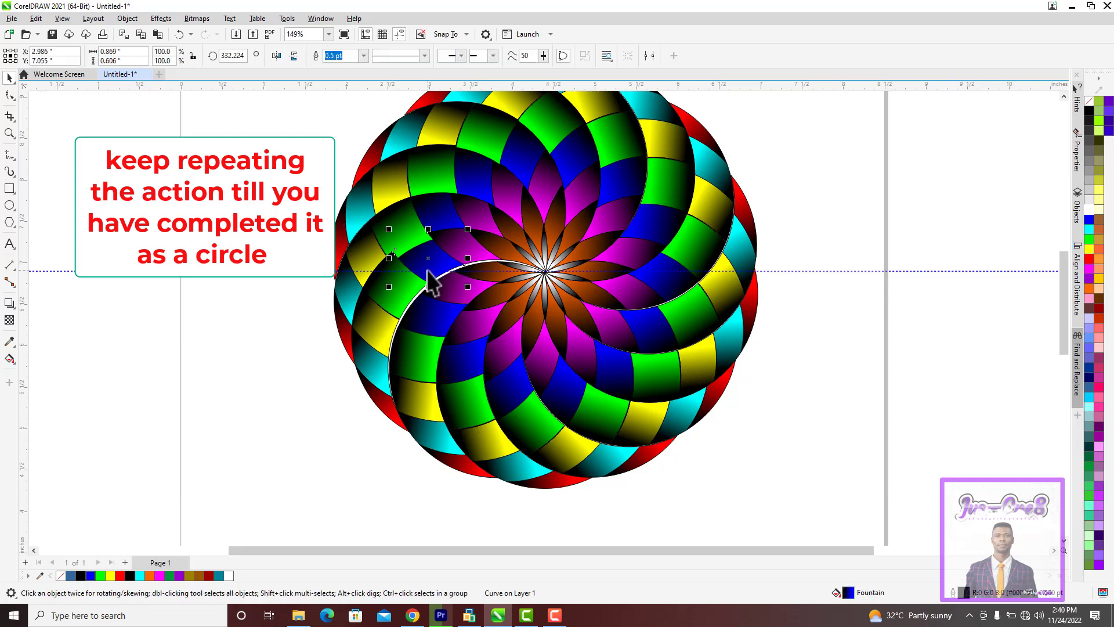